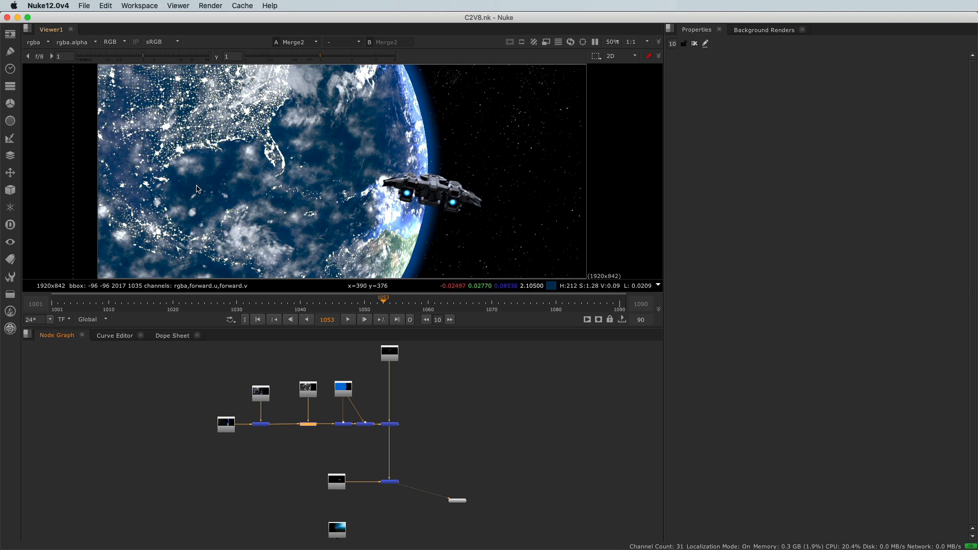
# View the space composite's red, green and blue channels one after another
pyautogui.click(117, 44)
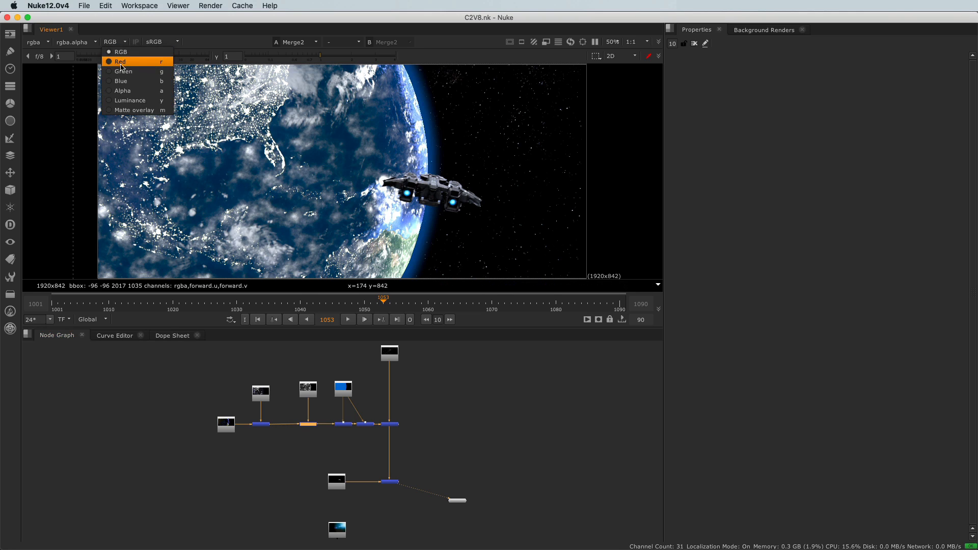
pyautogui.click(118, 60)
pyautogui.click(117, 44)
pyautogui.click(123, 71)
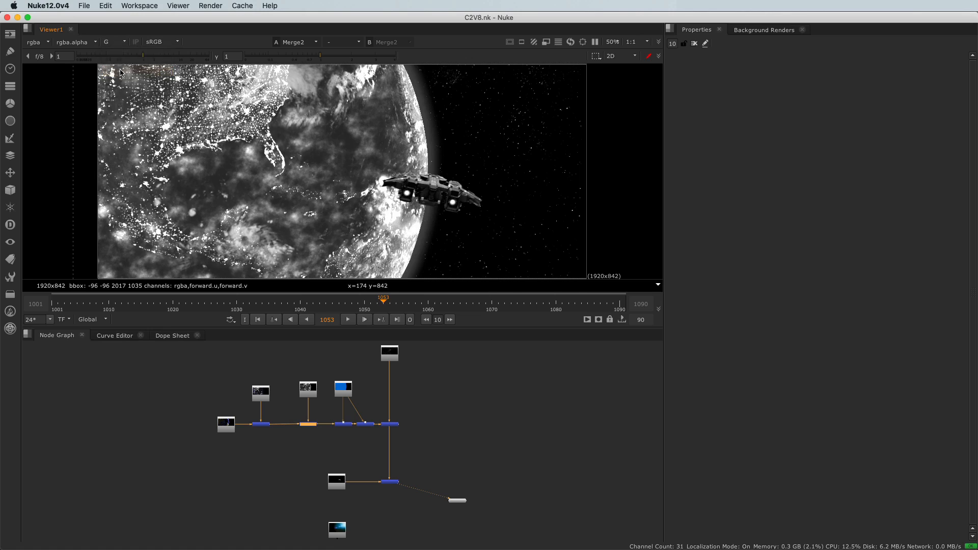
pyautogui.click(117, 44)
pyautogui.click(121, 81)
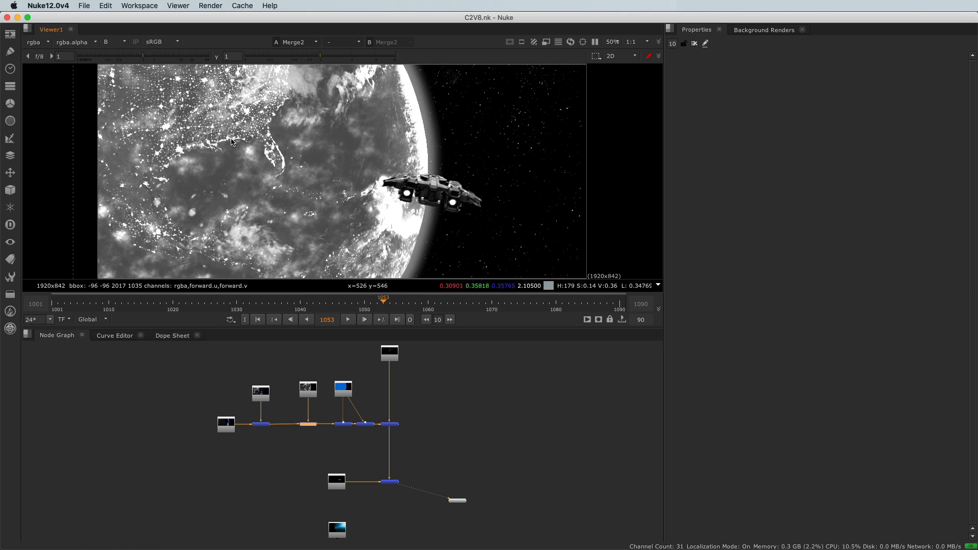
# Compare the composite's individual red, green and blue channels again and return the viewer to full RGB
pyautogui.press('r')
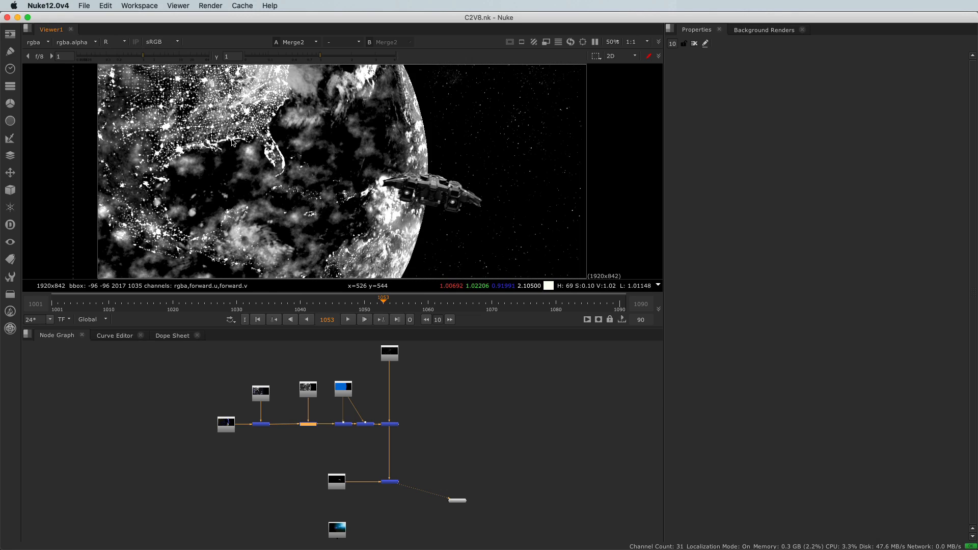
pyautogui.press('g')
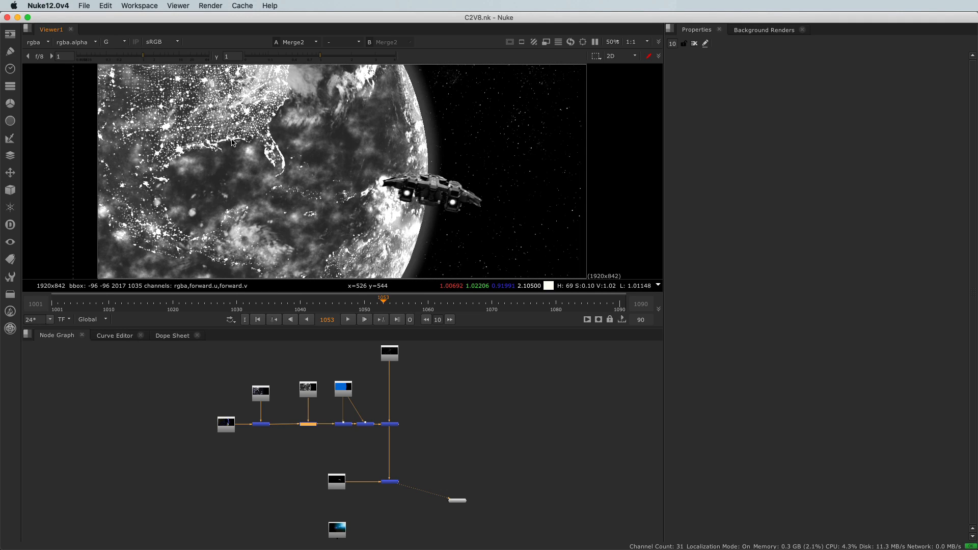
pyautogui.press('b')
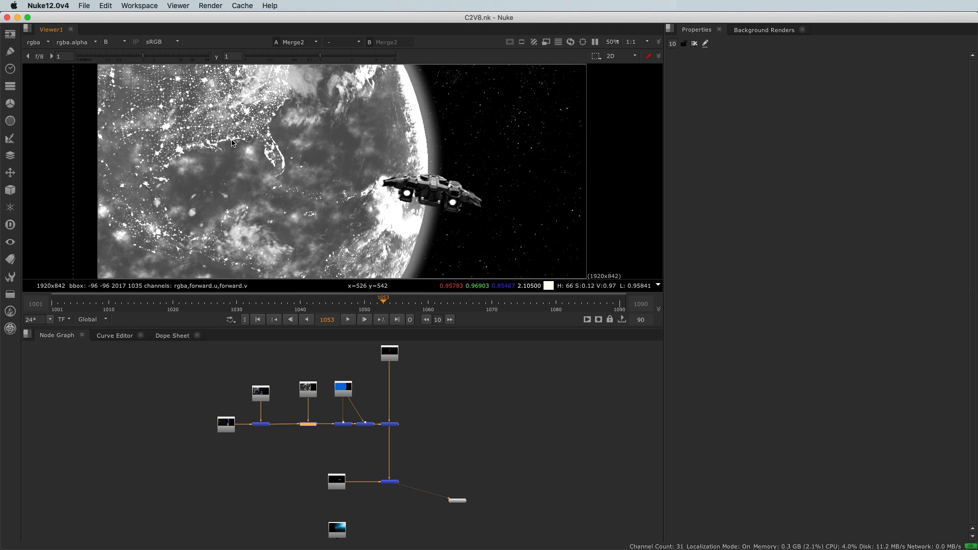
pyautogui.press('b')
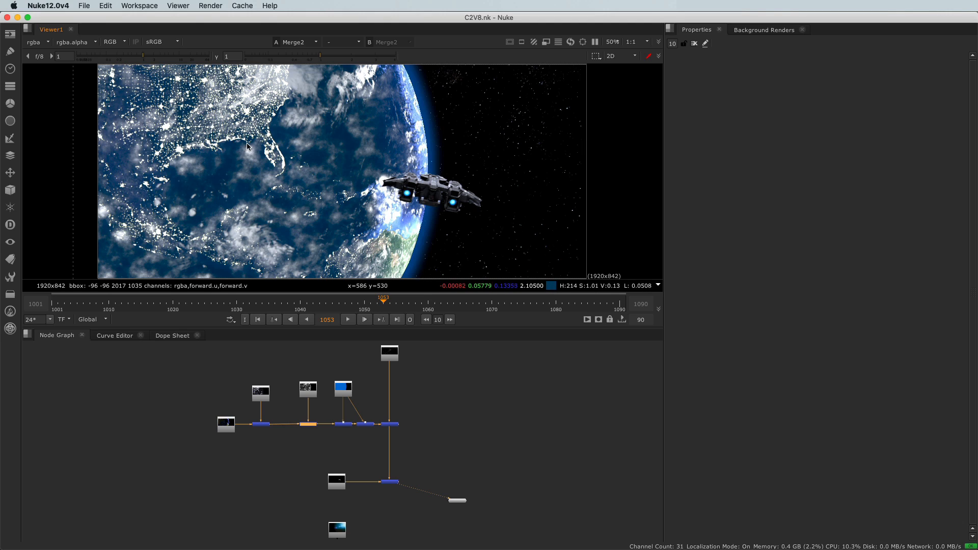
pyautogui.press('r')
pyautogui.press('r')
pyautogui.press('g')
pyautogui.press('g')
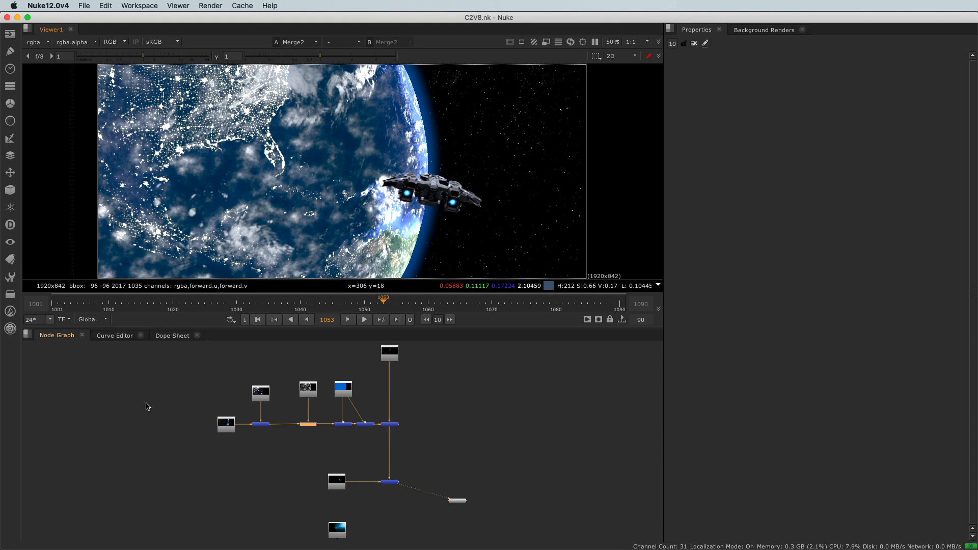
# Open the Read file browser from the node graph and cancel it
pyautogui.press('r')
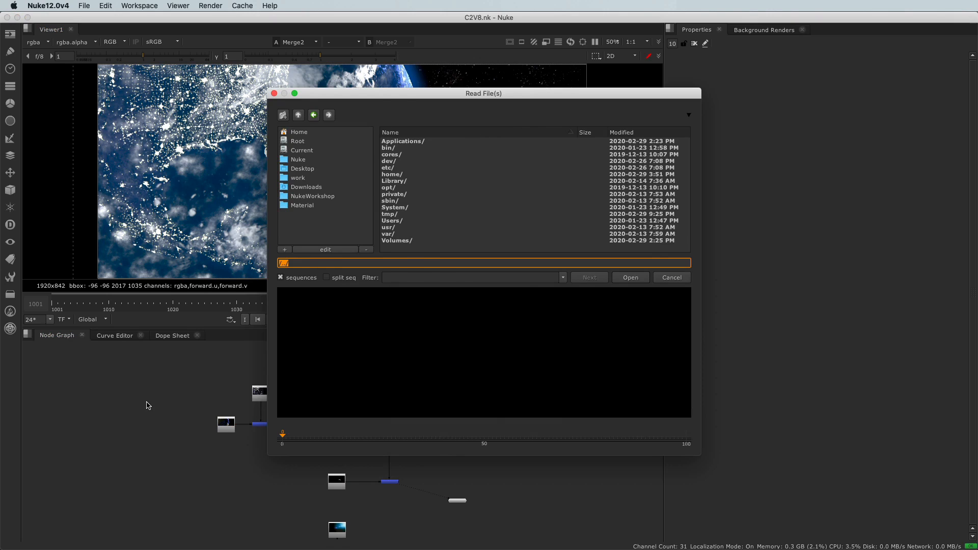
pyautogui.press('Escape')
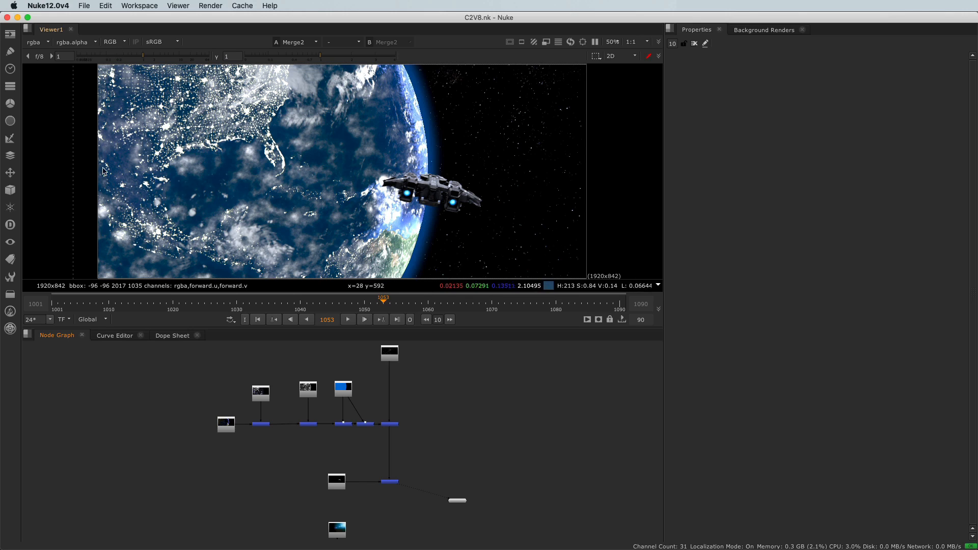
# Add a StickyNote in the empty area beside the Read1 earth node and label it "red"
pyautogui.press('Tab')
pyautogui.write('sticky')
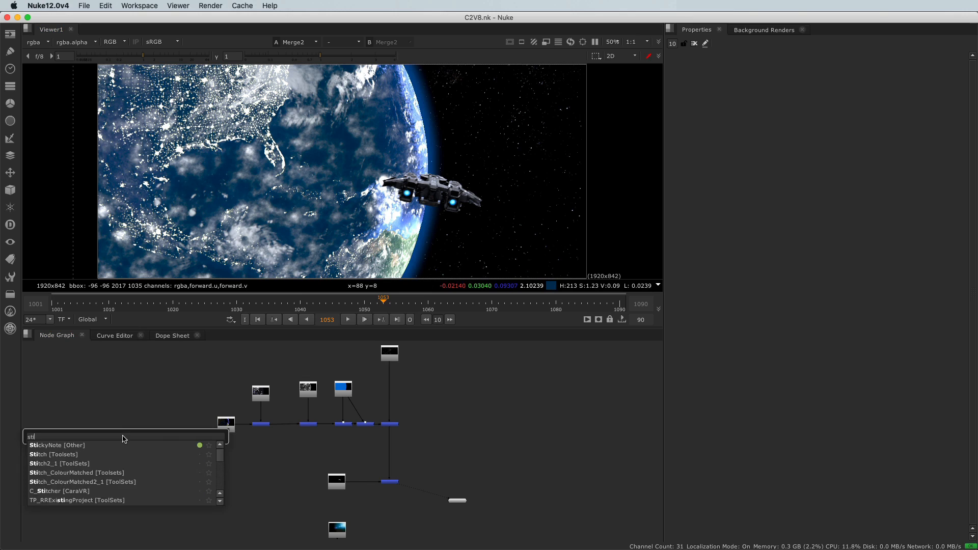
pyautogui.press('Down')
pyautogui.press('Return')
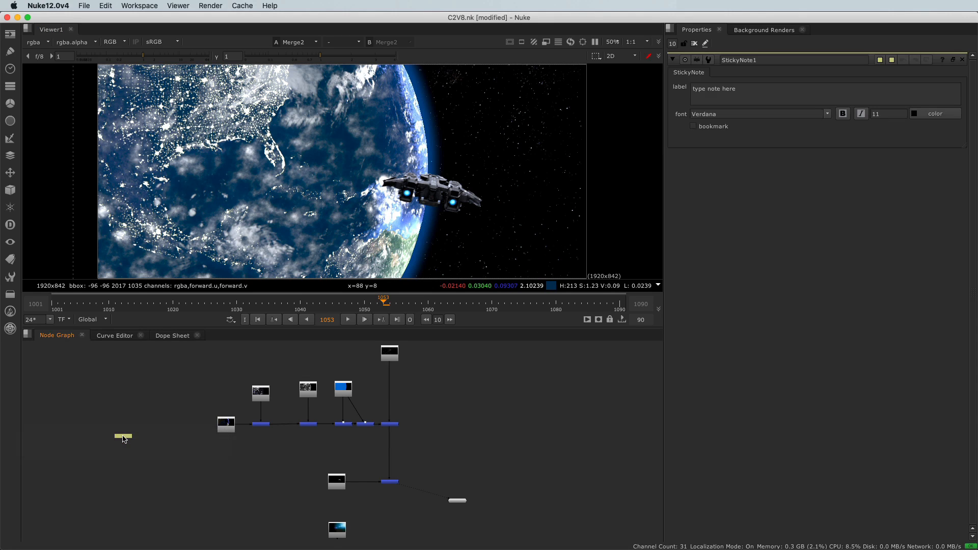
pyautogui.scroll(8, 125, 439)
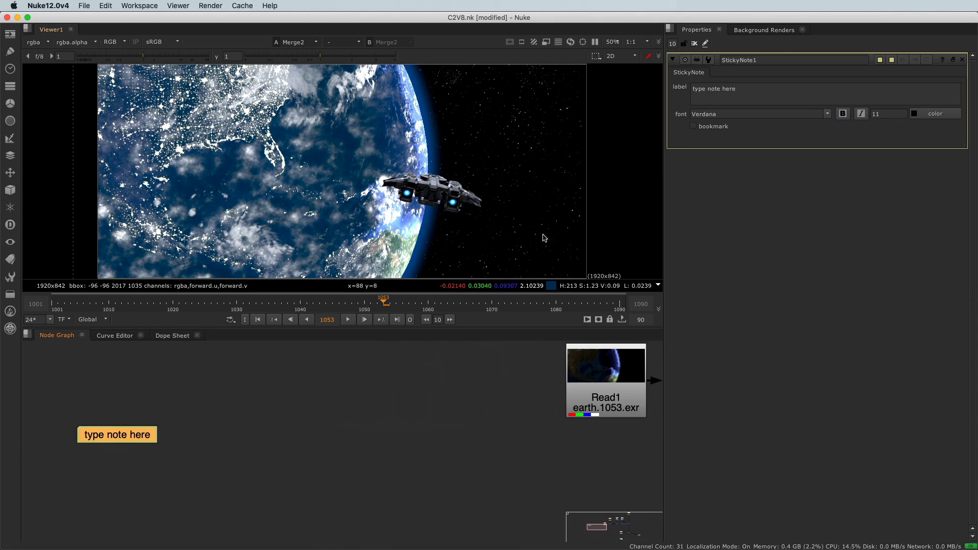
pyautogui.click(773, 89)
pyautogui.hotkey('ctrl', 'a')
pyautogui.write('red')
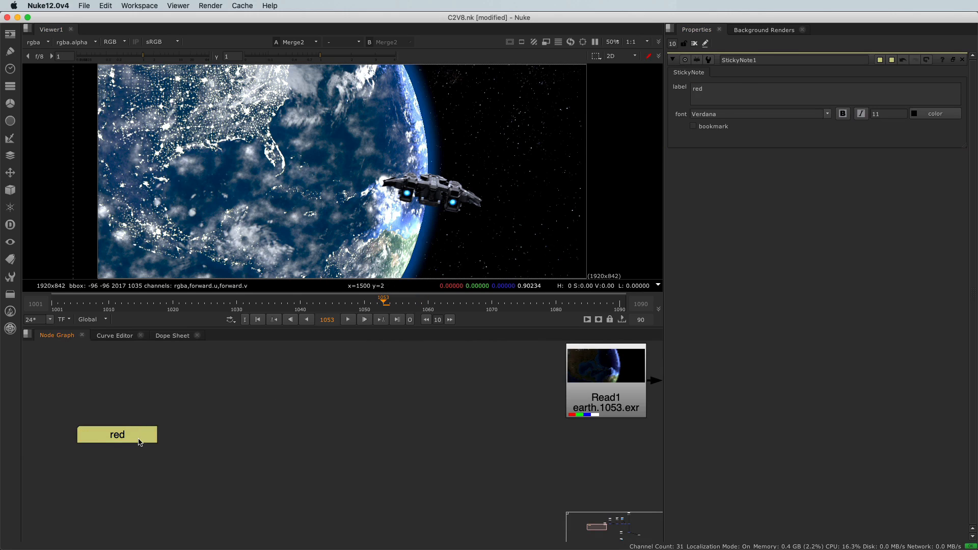
# Duplicate the "red" sticky note twice in the node graph
pyautogui.moveTo(142, 438); pyautogui.dragTo(144, 438)
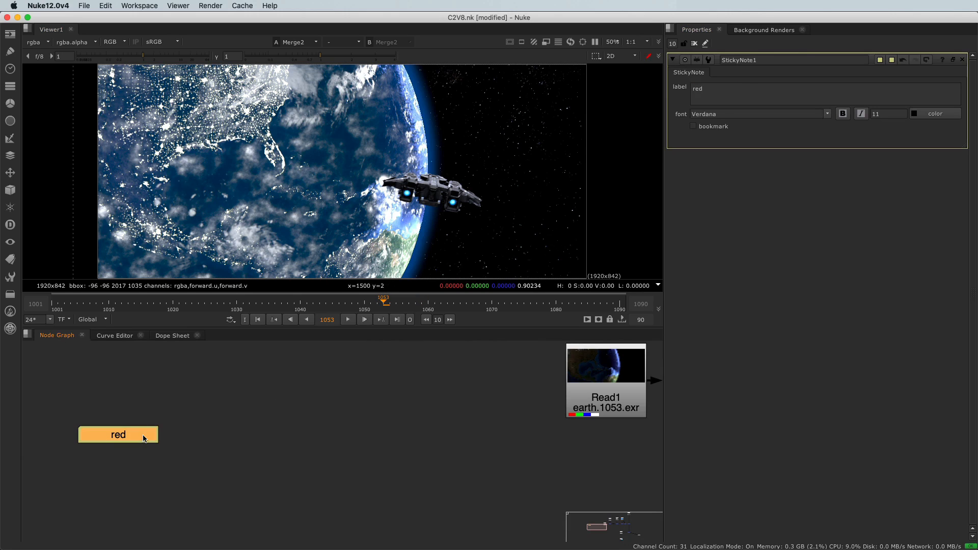
pyautogui.hotkey('ctrl', 'c')
pyautogui.hotkey('ctrl', 'v')
pyautogui.hotkey('ctrl', 'v')
pyautogui.click(234, 449)
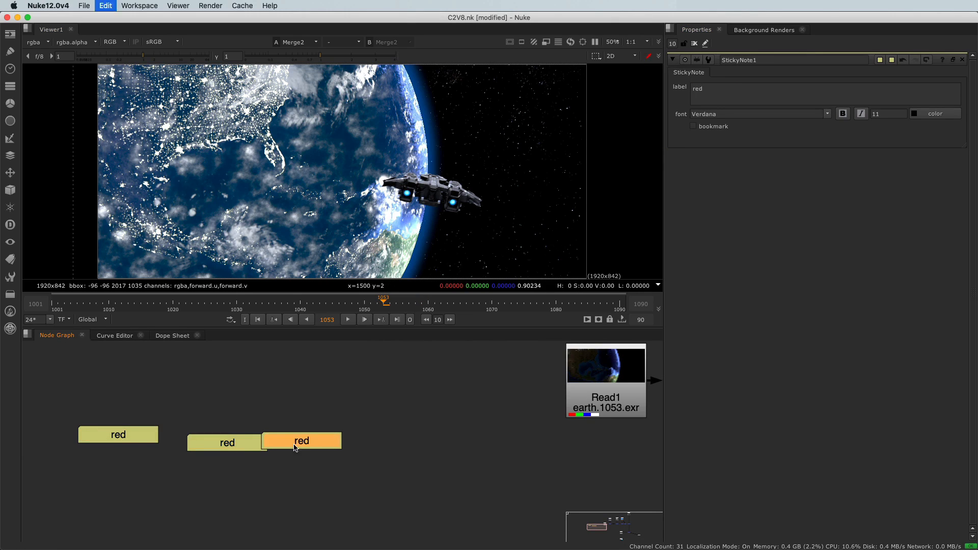
# Relabel the two copied sticky notes "green" and "blue"
pyautogui.doubleClick(235, 454)
pyautogui.click(724, 87)
pyautogui.hotkey('ctrl', 'a')
pyautogui.write('green')
pyautogui.click(320, 448)
pyautogui.doubleClick(320, 448)
pyautogui.click(737, 87)
pyautogui.hotkey('ctrl', 'a')
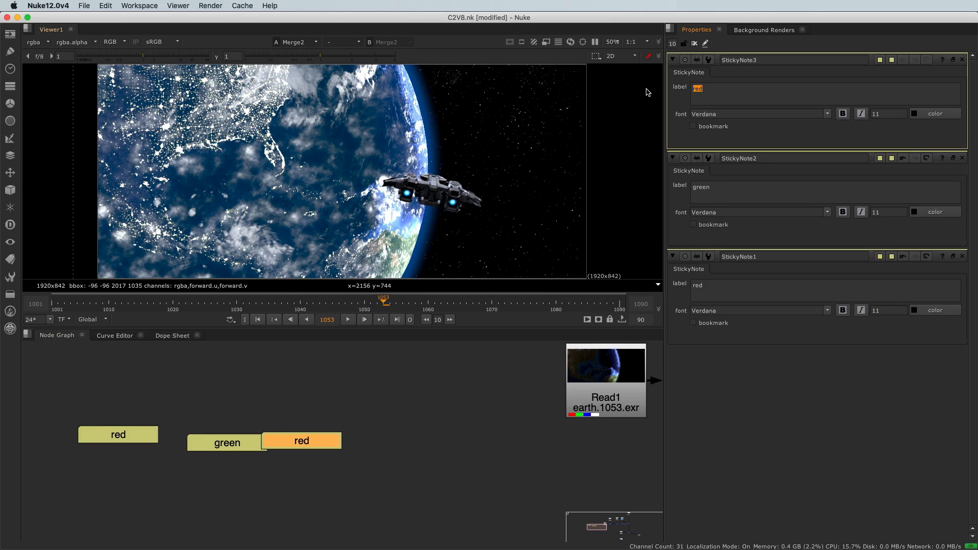
pyautogui.write('blue')
# Line up the green and blue sticky notes in a row beside the red one
pyautogui.click(218, 464)
pyautogui.moveTo(223, 450); pyautogui.dragTo(199, 442)
pyautogui.click(272, 440)
pyautogui.moveTo(272, 439); pyautogui.dragTo(259, 432)
# Enclose the three sticky notes in a Backdrop labelled "layer" and shift it slightly downward
pyautogui.moveTo(46, 388); pyautogui.dragTo(387, 482)
pyautogui.press('Tab')
pyautogui.write('back')
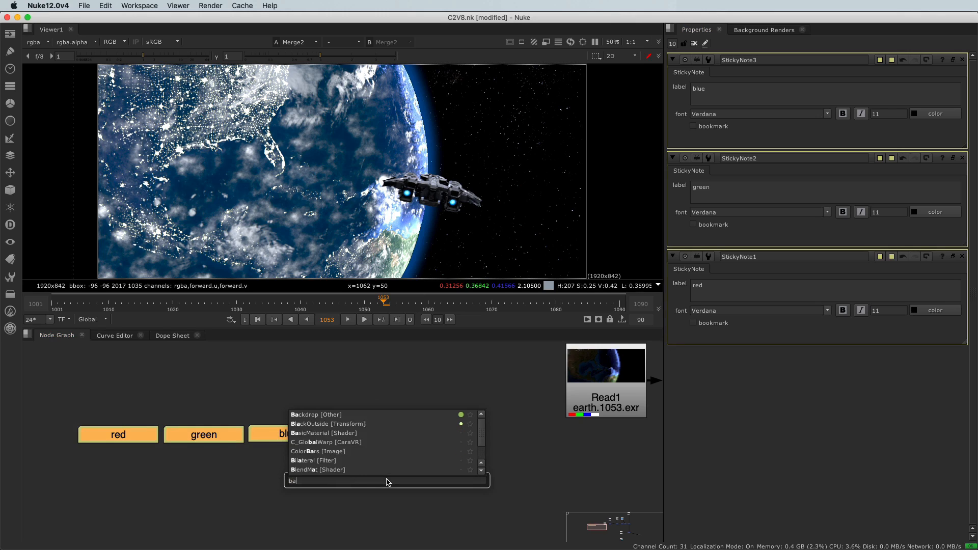
pyautogui.press('Return')
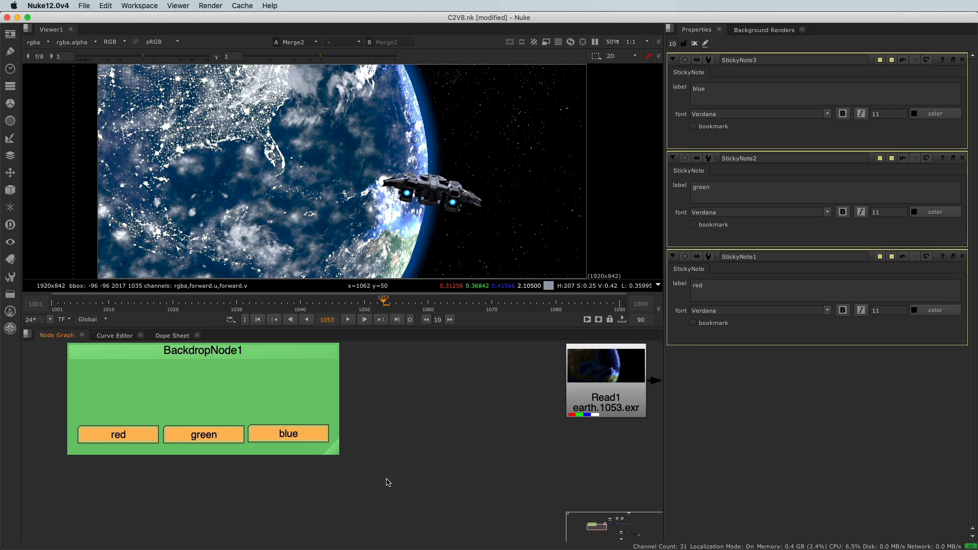
pyautogui.doubleClick(207, 352)
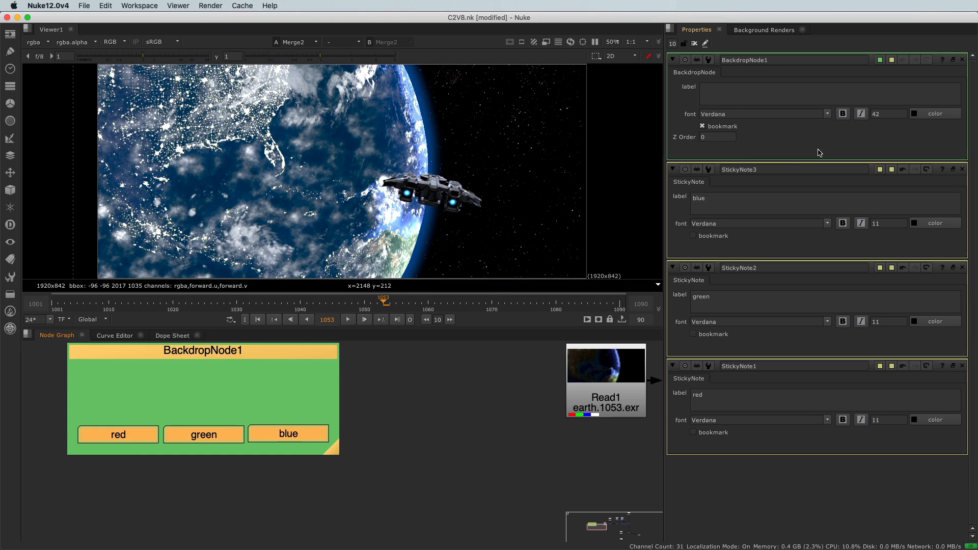
pyautogui.click(718, 94)
pyautogui.write('layer')
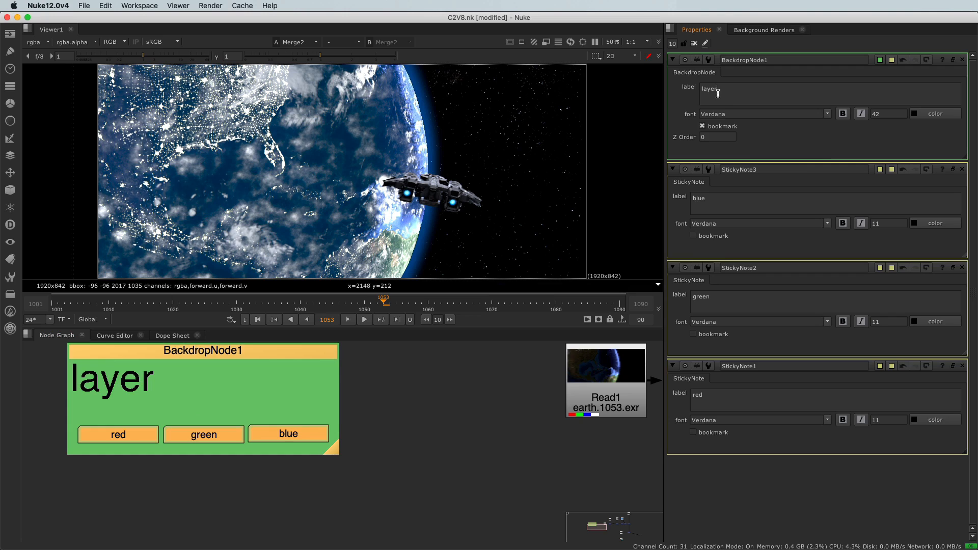
pyautogui.click(422, 390)
pyautogui.moveTo(194, 359); pyautogui.dragTo(194, 374)
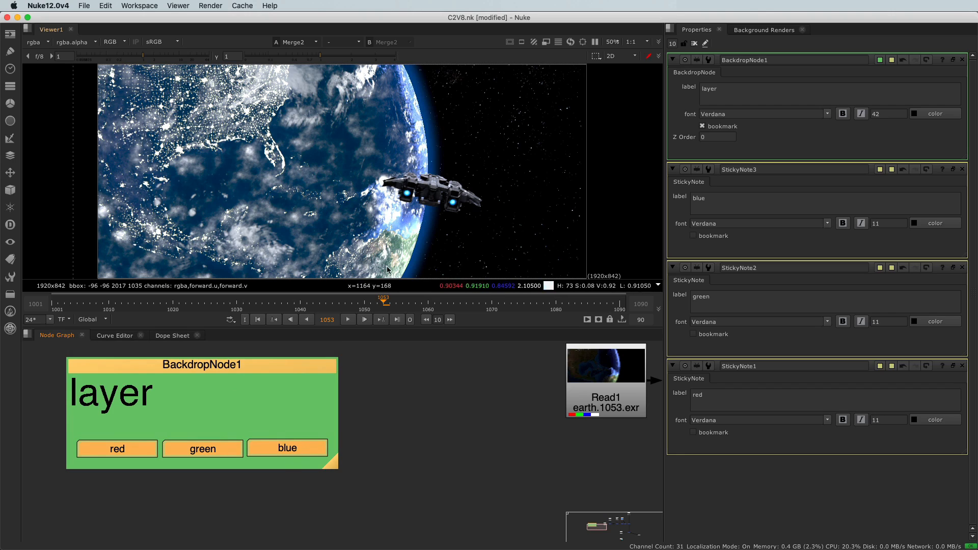
# Examine the channel markers on the Read1 earth node and display that node in the viewer
pyautogui.scroll(-2, 443, 458)
pyautogui.moveTo(457, 450); pyautogui.dragTo(327, 450, button='middle')
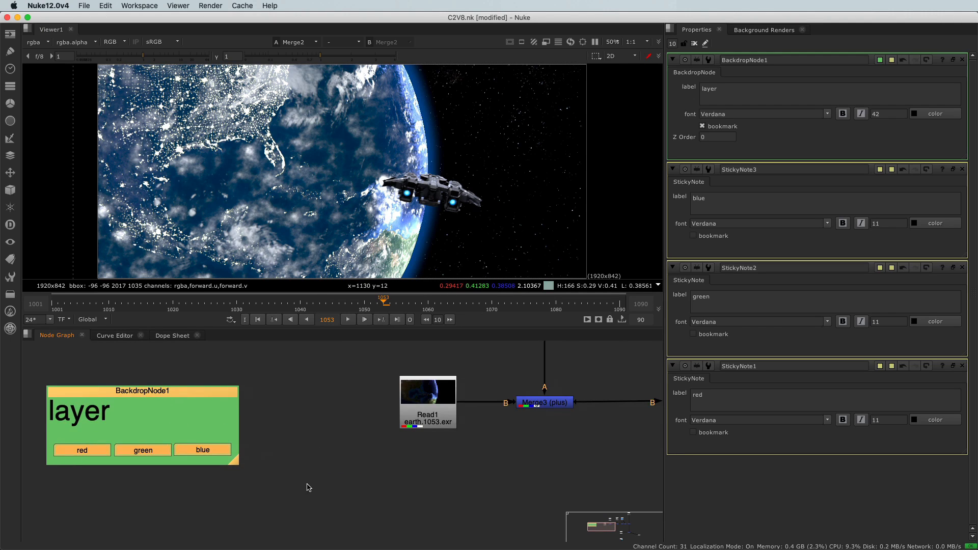
pyautogui.scroll(3, 418, 466)
pyautogui.scroll(1, 426, 443)
pyautogui.moveTo(427, 442); pyautogui.dragTo(332, 531, button='middle')
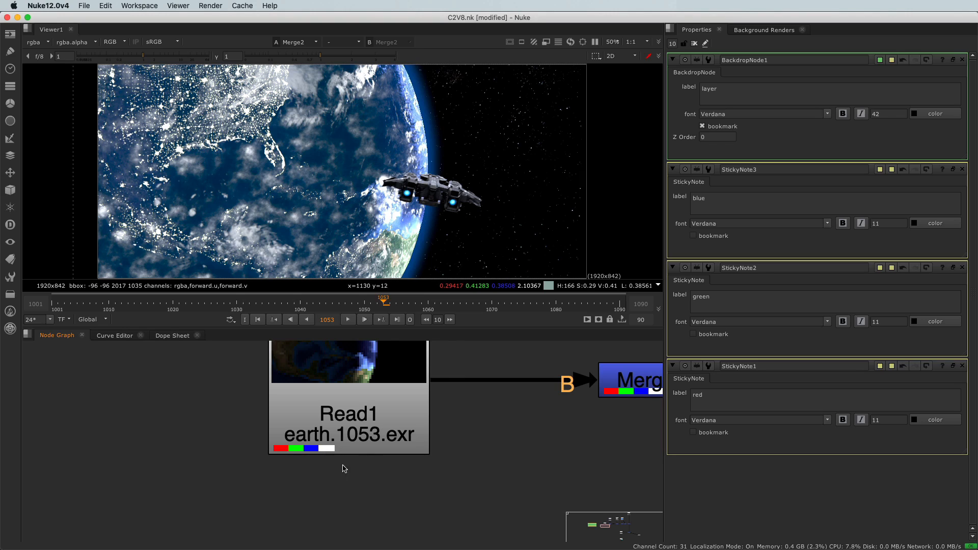
pyautogui.click(377, 439)
pyautogui.press('1')
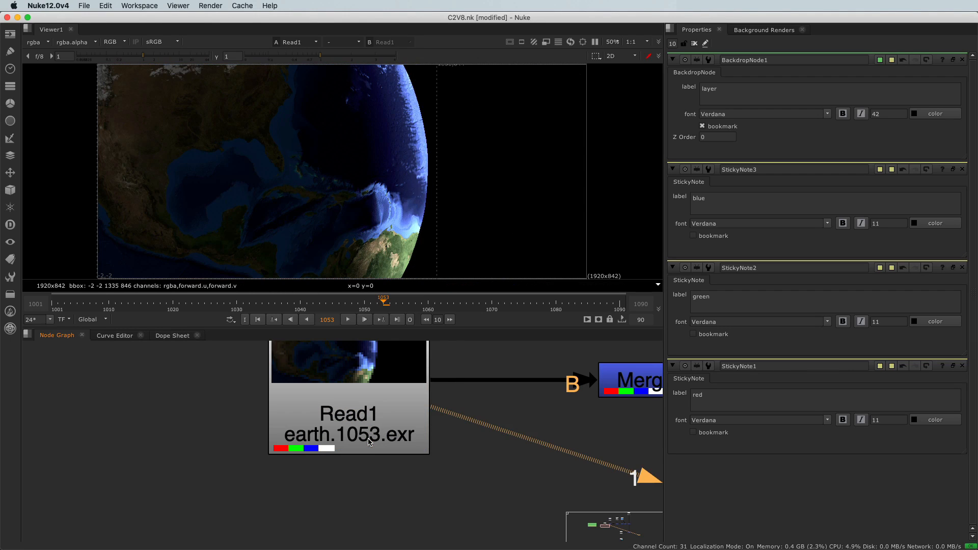
# Switch the viewer between the earth render's alpha channel and RGB to compare them
pyautogui.click(114, 43)
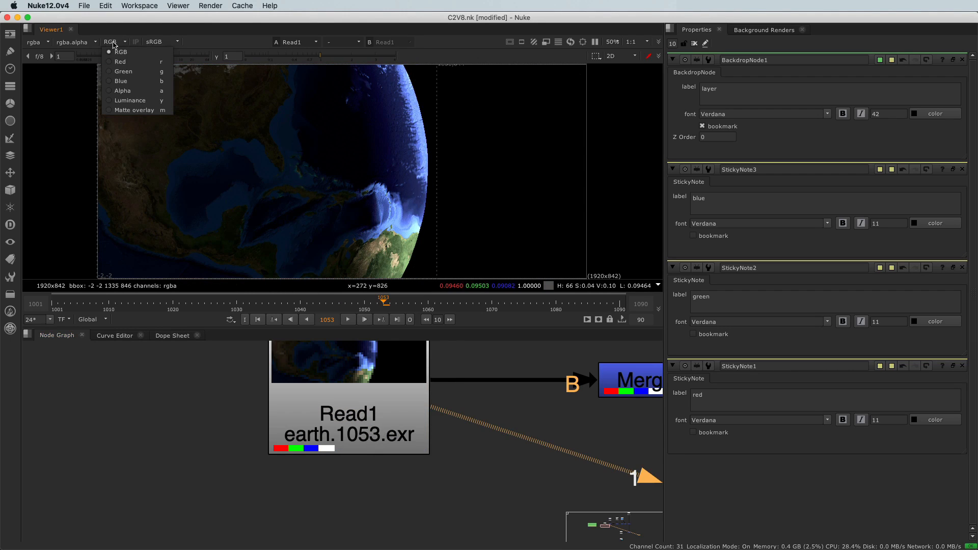
pyautogui.click(122, 91)
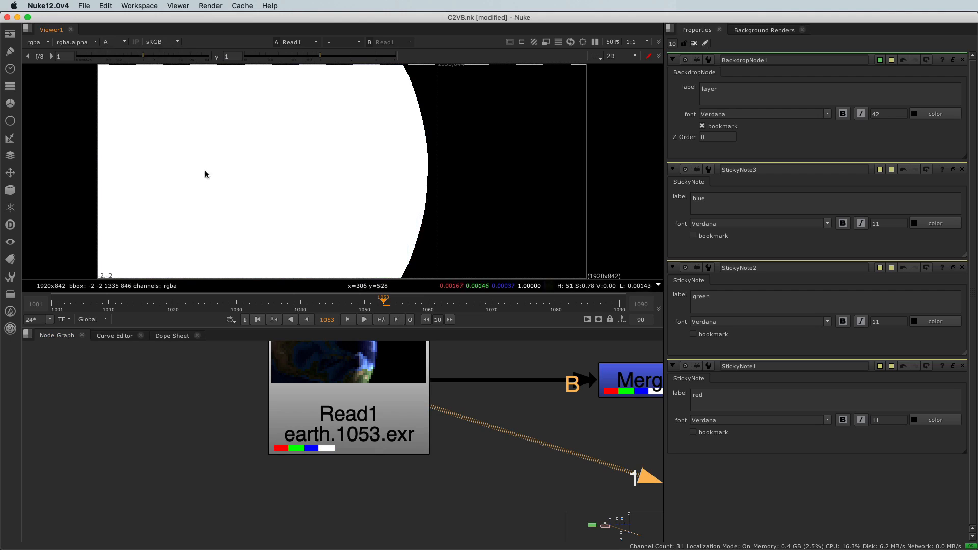
pyautogui.press('a')
pyautogui.press('a')
pyautogui.press('a')
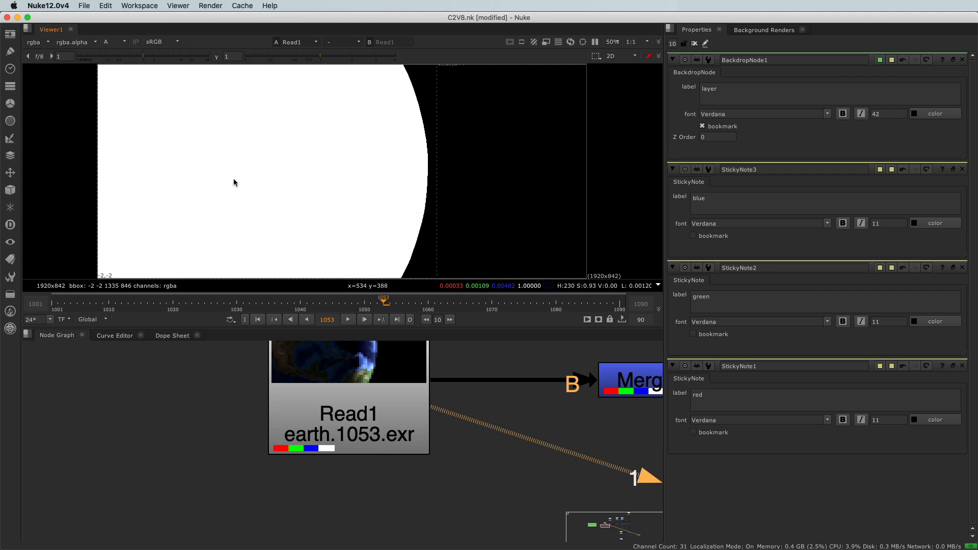
pyautogui.press('a')
pyautogui.press('a')
pyautogui.press('a')
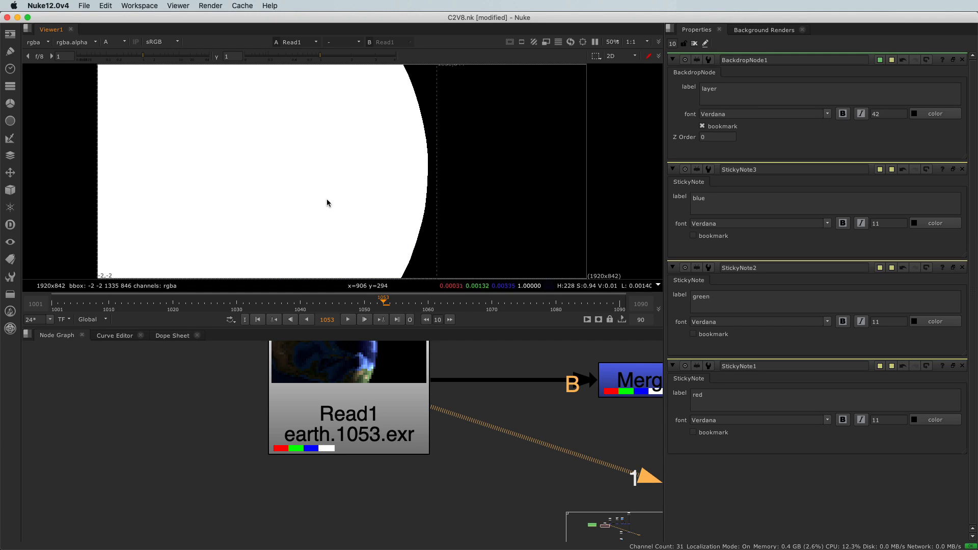
pyautogui.press('a')
# Add an over Merge below Read1, with its A input on the earth render and B on the starfield
pyautogui.scroll(-3, 328, 201)
pyautogui.scroll(-2, 327, 201)
pyautogui.scroll(-6, 311, 436)
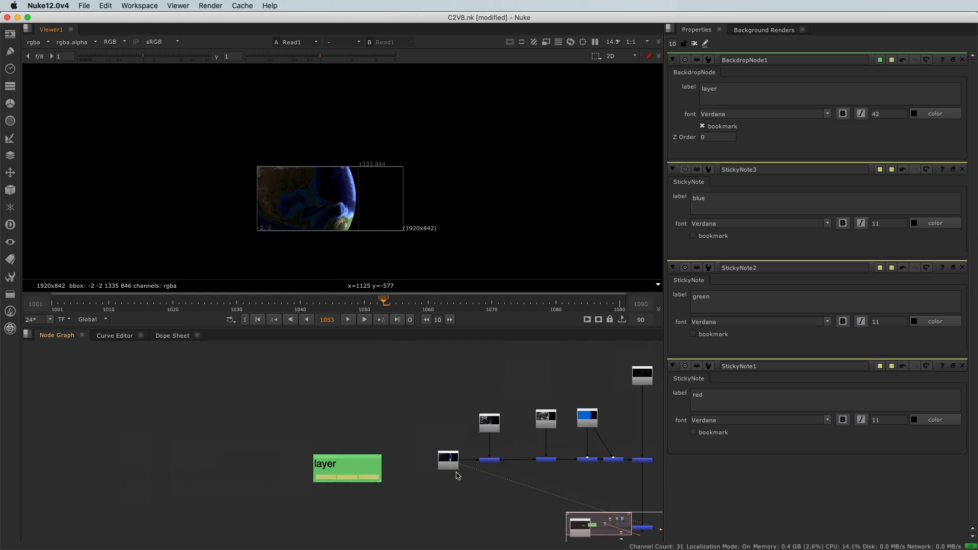
pyautogui.click(313, 433)
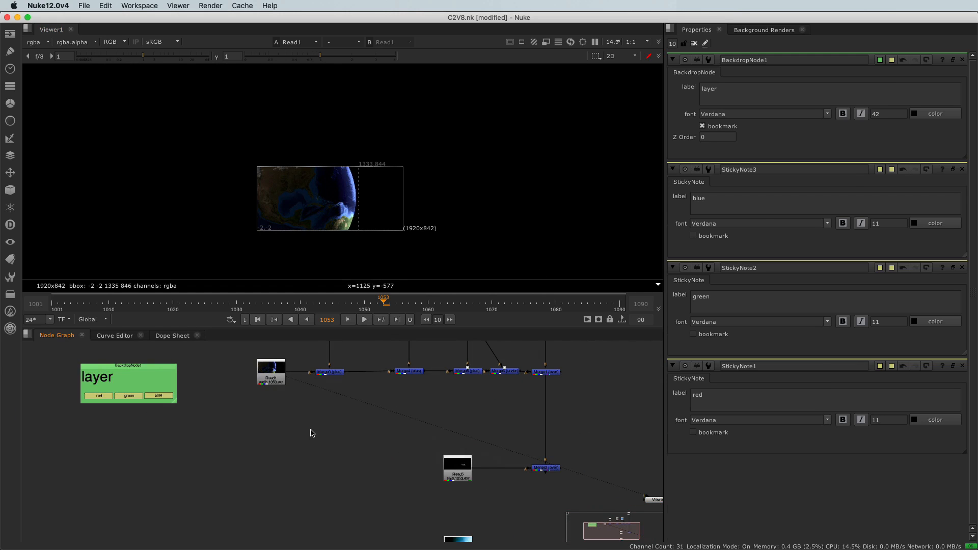
pyautogui.press('m')
pyautogui.scroll(4, 313, 432)
pyautogui.moveTo(304, 424); pyautogui.dragTo(244, 352)
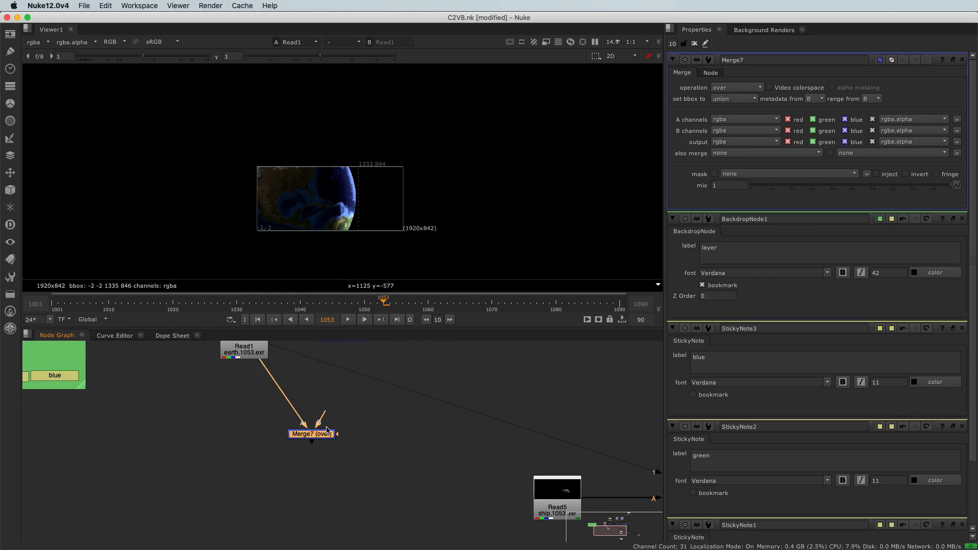
pyautogui.scroll(-4, 327, 429)
pyautogui.moveTo(323, 427); pyautogui.dragTo(419, 395)
pyautogui.moveTo(254, 522); pyautogui.dragTo(279, 417, button='middle')
pyautogui.scroll(4, 251, 435)
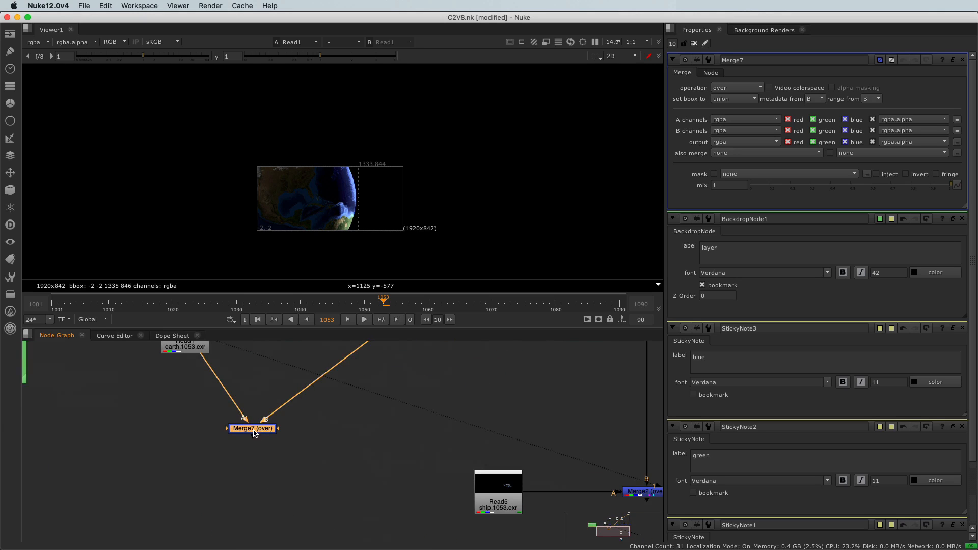
# Display the new Merge in the viewer and inspect the earth's edge over the stars
pyautogui.press('1')
pyautogui.scroll(4, 357, 195)
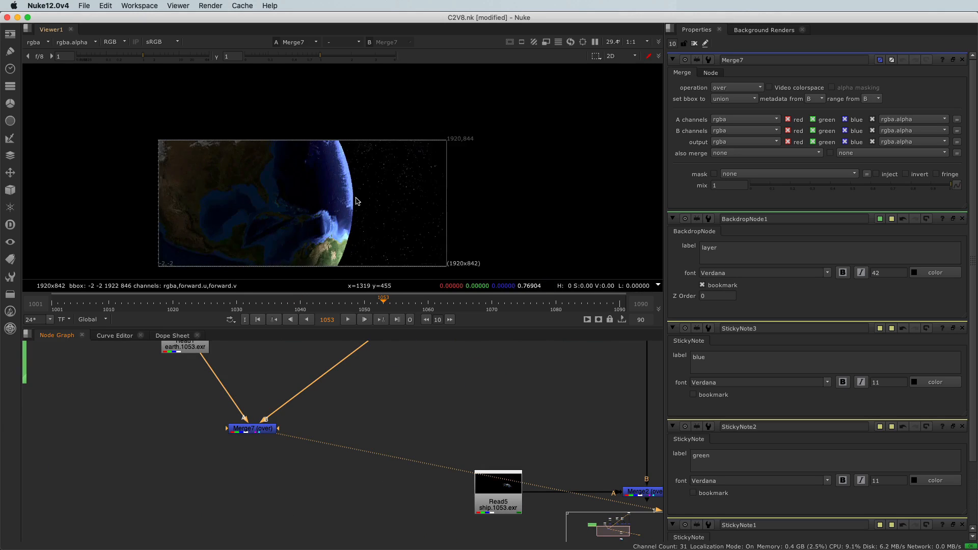
pyautogui.scroll(3, 357, 201)
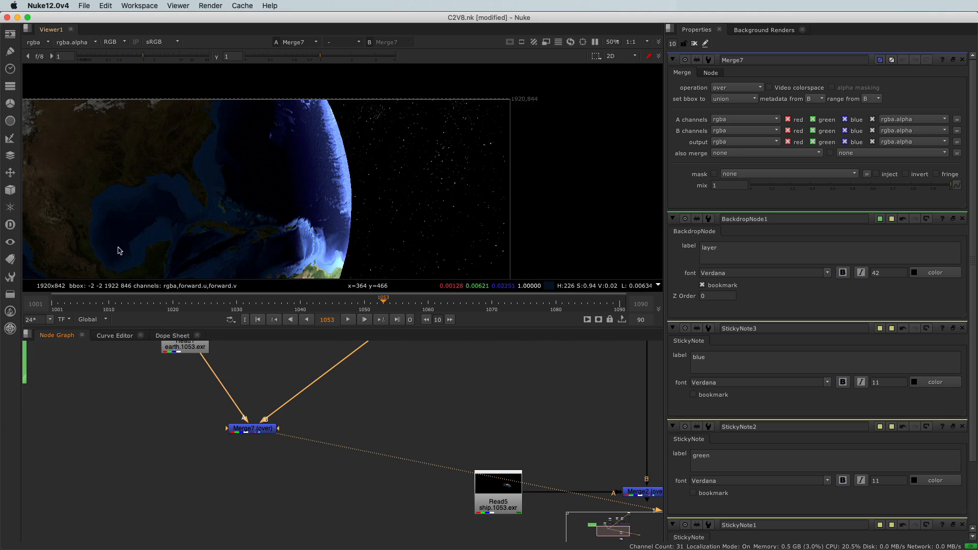
# Insert a Grade node on the A input between the Read1 earth node and the over Merge
pyautogui.moveTo(205, 163); pyautogui.dragTo(229, 130, button='middle')
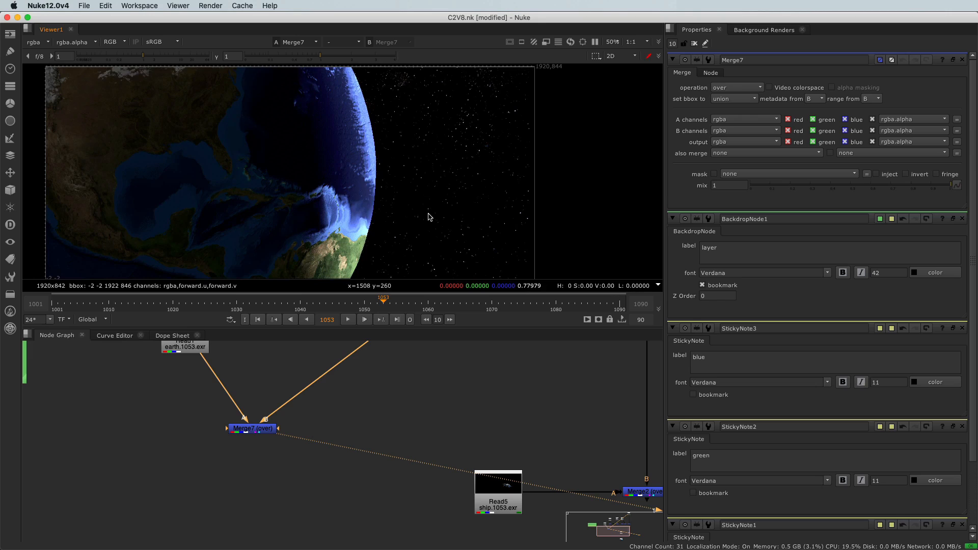
pyautogui.moveTo(430, 216); pyautogui.dragTo(452, 173, button='middle')
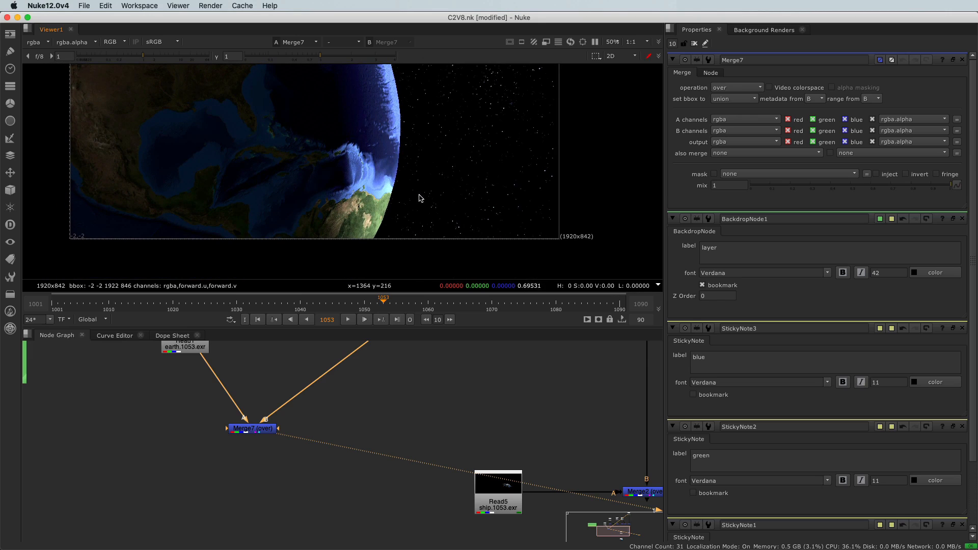
pyautogui.click(193, 401)
pyautogui.press('g')
pyautogui.moveTo(193, 401); pyautogui.dragTo(222, 385)
# Restrict the Grade to the alpha channel and lower its gain to 0.31
pyautogui.click(755, 88)
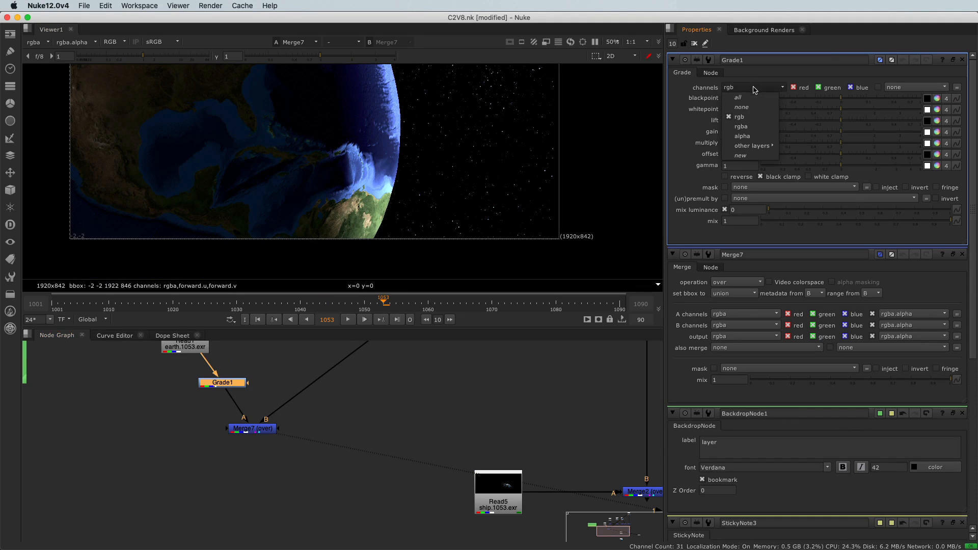
pyautogui.click(753, 134)
pyautogui.click(795, 136)
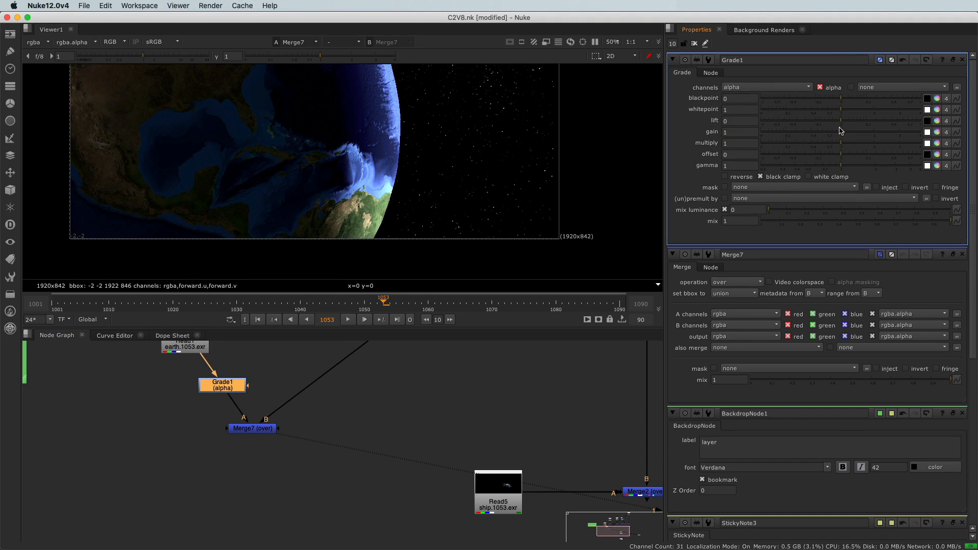
pyautogui.click(805, 135)
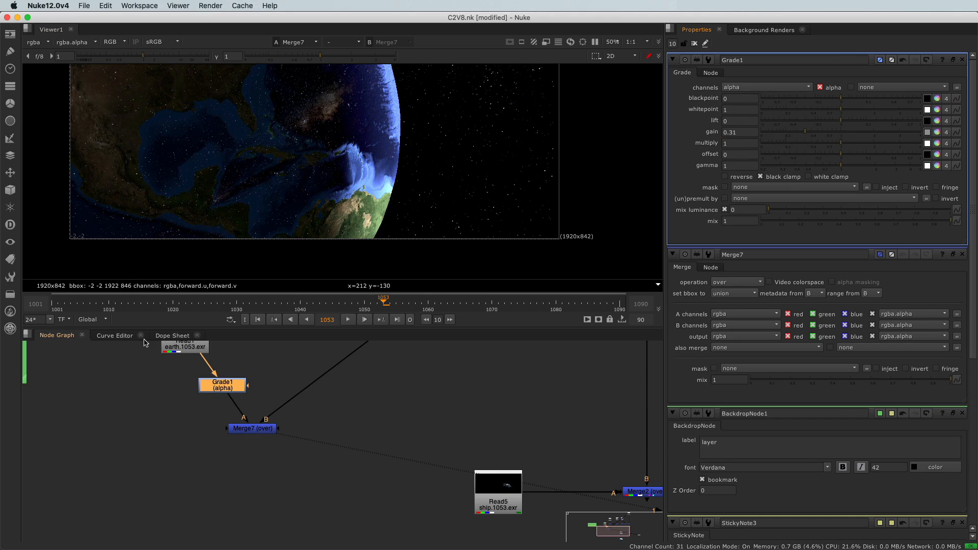
# Delete the Grade and the over Merge below the earth node
pyautogui.moveTo(164, 369); pyautogui.dragTo(292, 450)
pyautogui.press('Delete')
# Widen the layer backdrop and place a copy of the blue note beside the original inside it
pyautogui.moveTo(179, 476); pyautogui.dragTo(426, 522, button='middle')
pyautogui.moveTo(308, 473); pyautogui.dragTo(365, 488, button='middle')
pyautogui.moveTo(328, 447); pyautogui.dragTo(399, 452)
pyautogui.click(304, 432)
pyautogui.press('super+c')
pyautogui.press('super+v')
pyautogui.moveTo(368, 432); pyautogui.dragTo(338, 433)
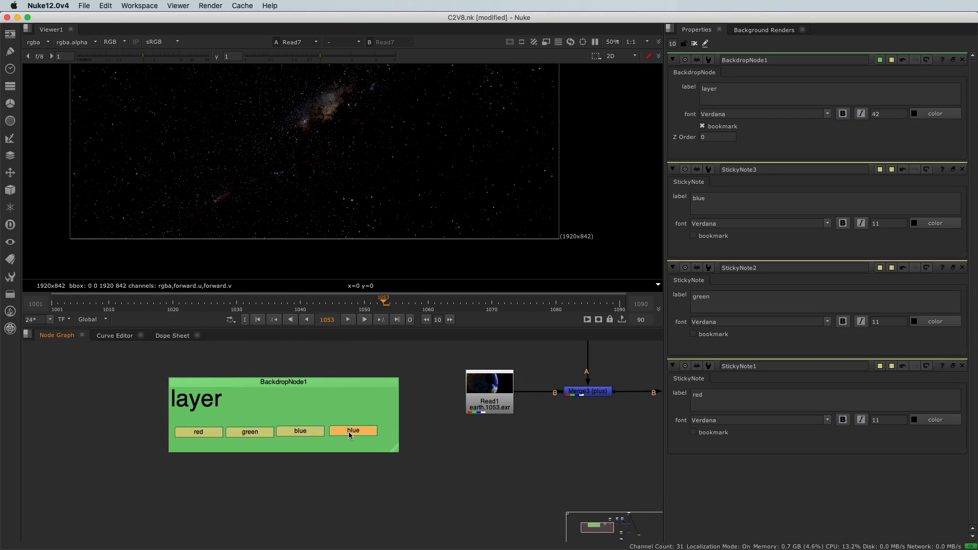
# Relabel the copied blue note as alpha
pyautogui.doubleClick(348, 431)
pyautogui.doubleClick(718, 95)
pyautogui.write('alpha')
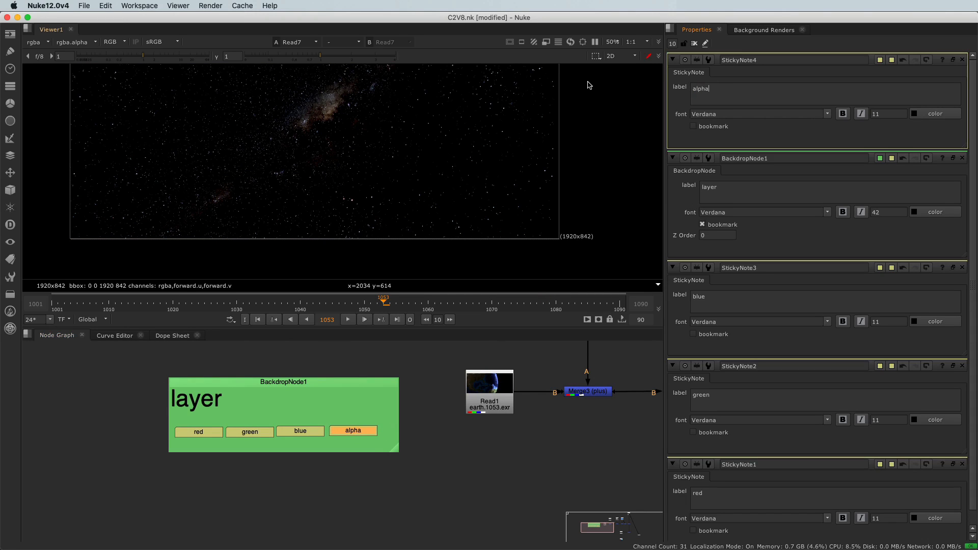
# Shift the layer backdrop with its four notes and wrap them all in a second Backdrop
pyautogui.moveTo(127, 375); pyautogui.dragTo(451, 480)
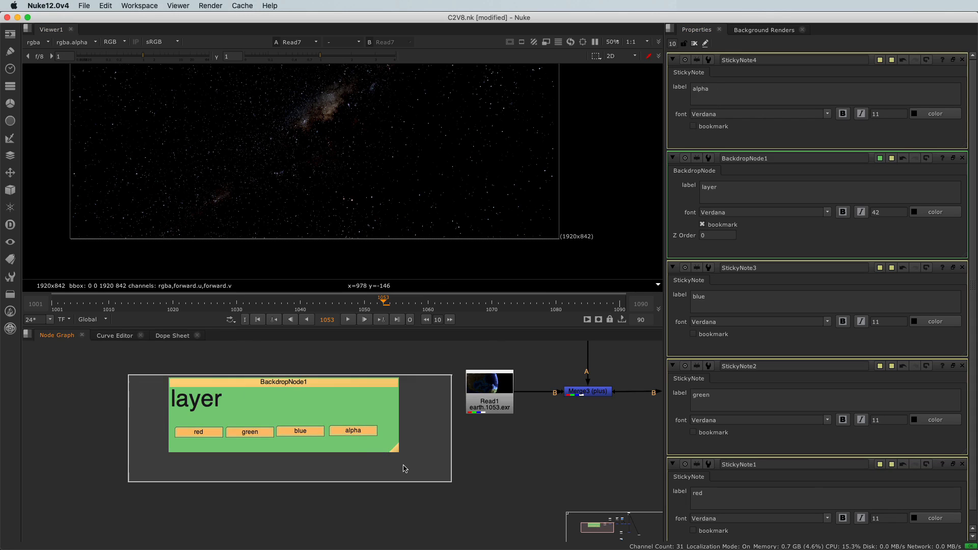
pyautogui.moveTo(360, 432); pyautogui.dragTo(313, 465)
pyautogui.press('Tab')
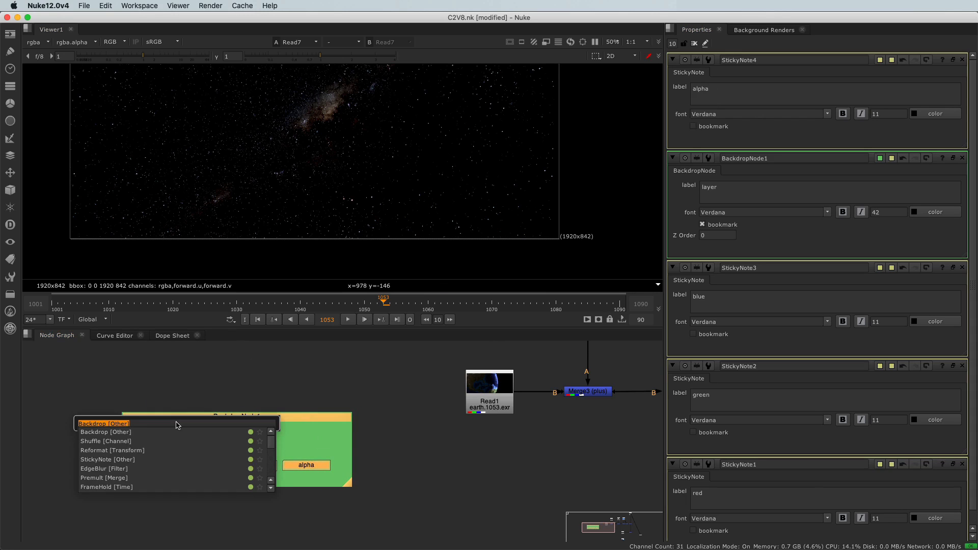
pyautogui.press('Return')
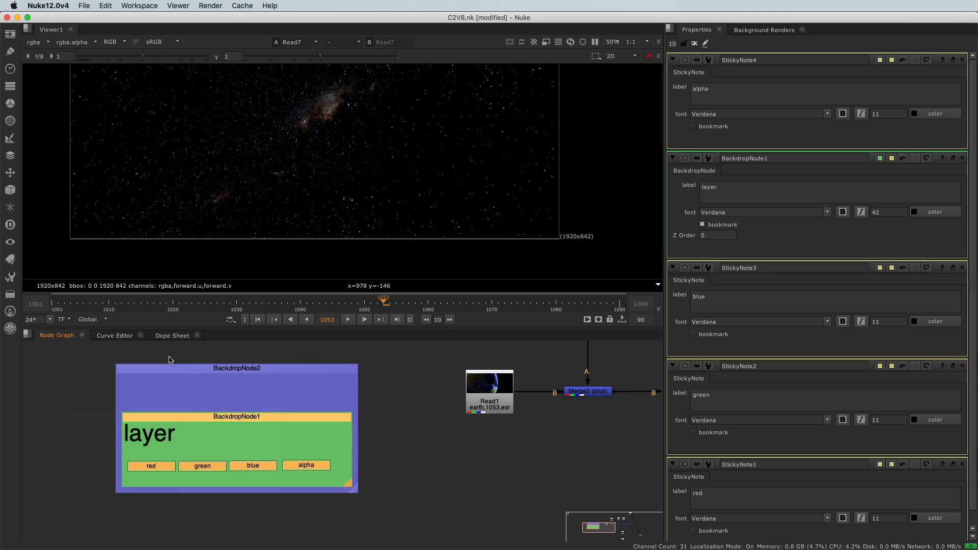
# Label the outer backdrop IMAGE FILE
pyautogui.doubleClick(164, 376)
pyautogui.click(718, 94)
pyautogui.write('IMAGE FILE')
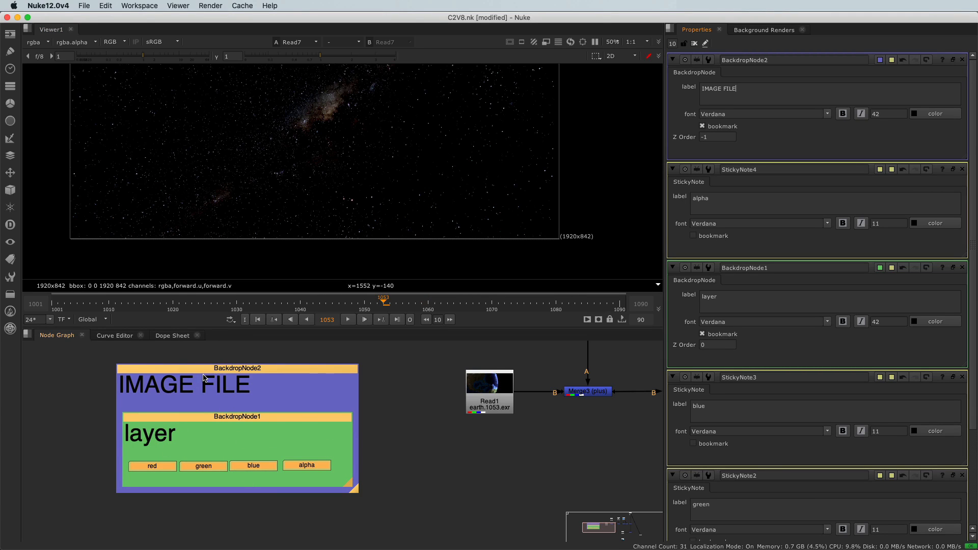
# Move the nested backdrops farther away from the earth node and select the green, blue and alpha notes
pyautogui.moveTo(204, 374); pyautogui.dragTo(156, 371)
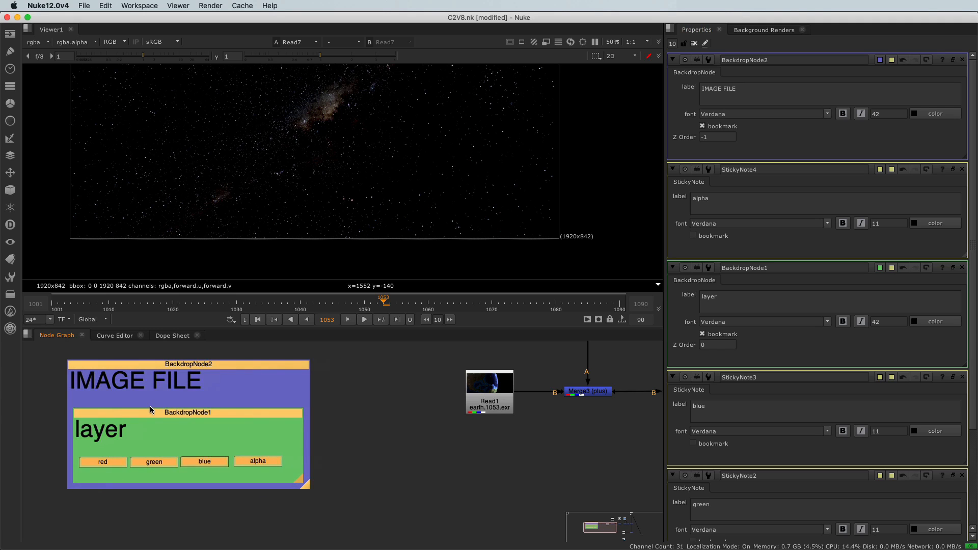
pyautogui.moveTo(227, 445); pyautogui.dragTo(73, 489)
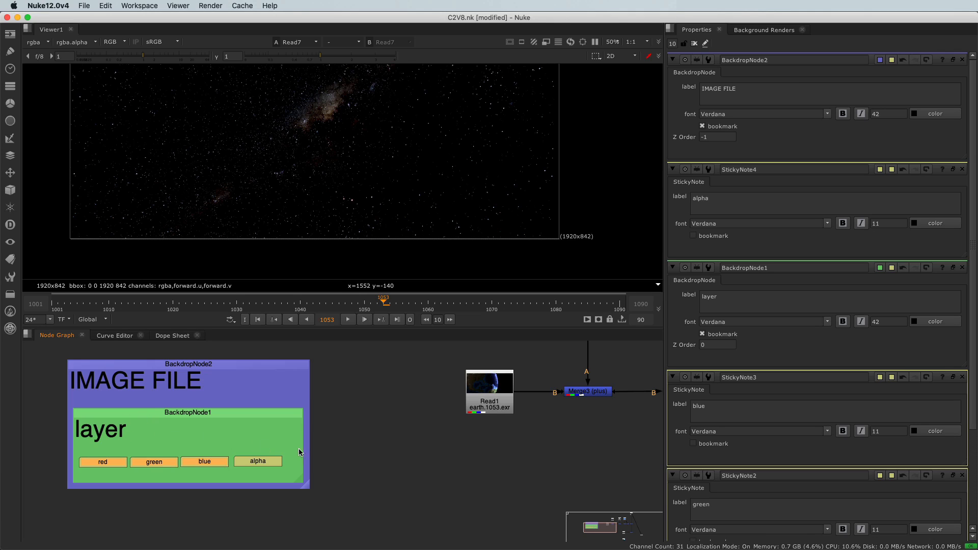
pyautogui.moveTo(295, 450); pyautogui.dragTo(86, 488)
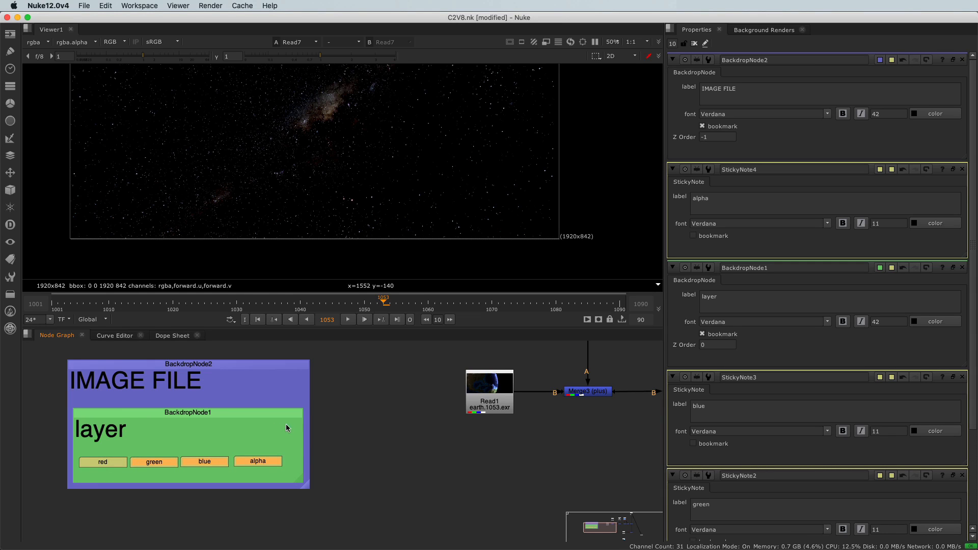
# Locate the Read5 ship render in the node graph and display it in the viewer
pyautogui.scroll(-6, 297, 417)
pyautogui.moveTo(358, 483); pyautogui.dragTo(270, 467, button='middle')
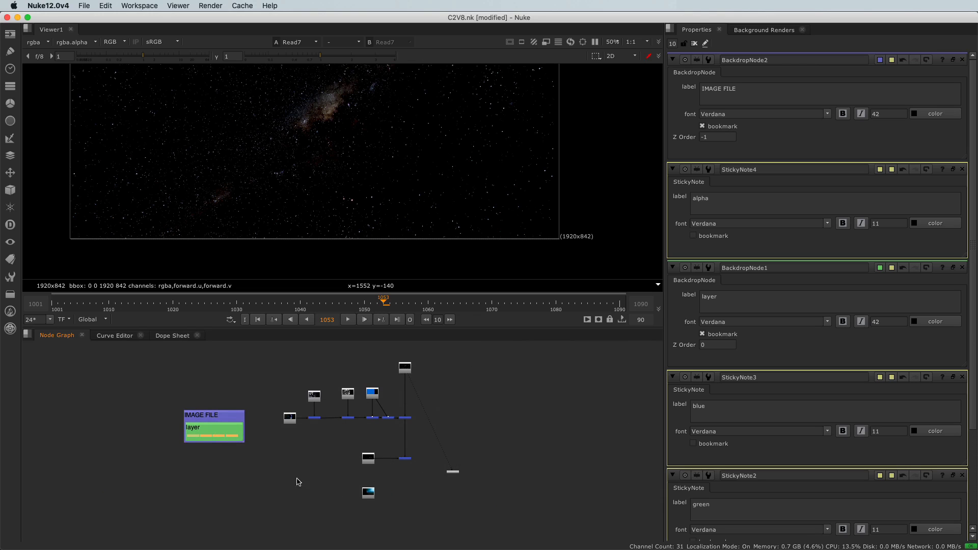
pyautogui.scroll(3, 348, 458)
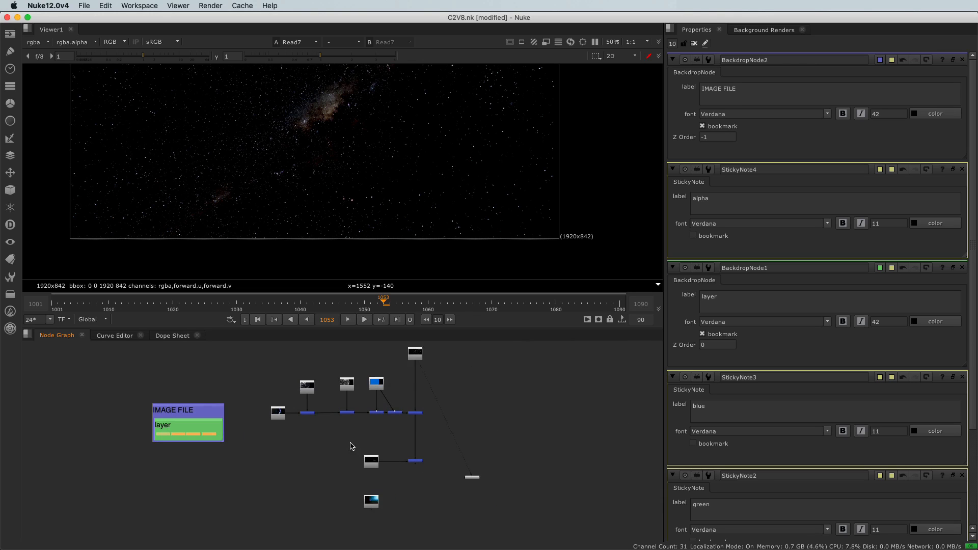
pyautogui.scroll(6, 331, 461)
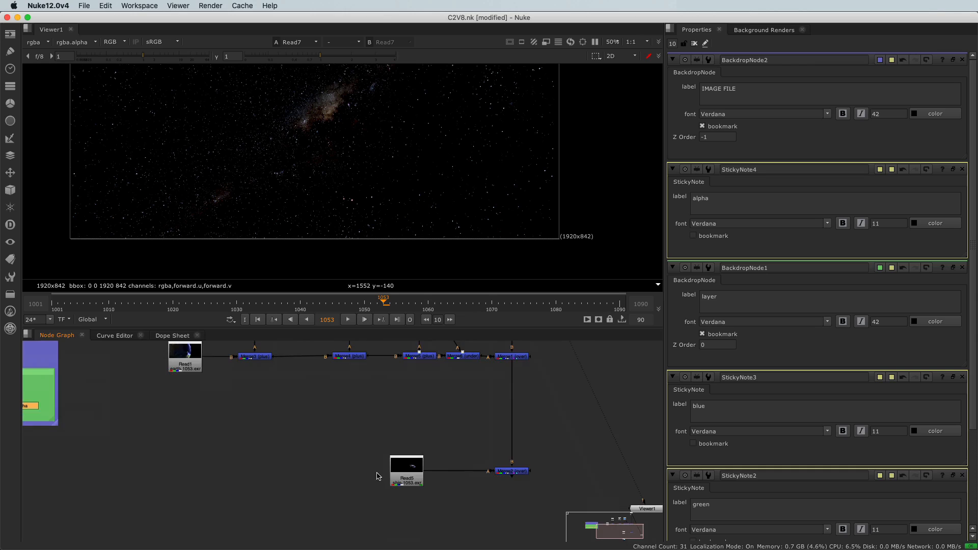
pyautogui.scroll(1, 441, 496)
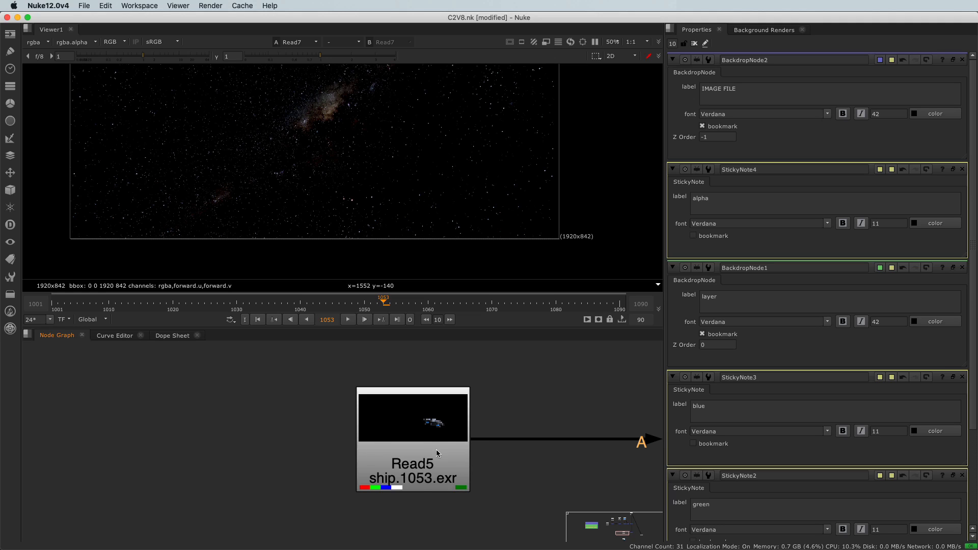
pyautogui.moveTo(362, 473); pyautogui.dragTo(349, 441, button='middle')
pyautogui.scroll(-4, 398, 421)
pyautogui.click(349, 441)
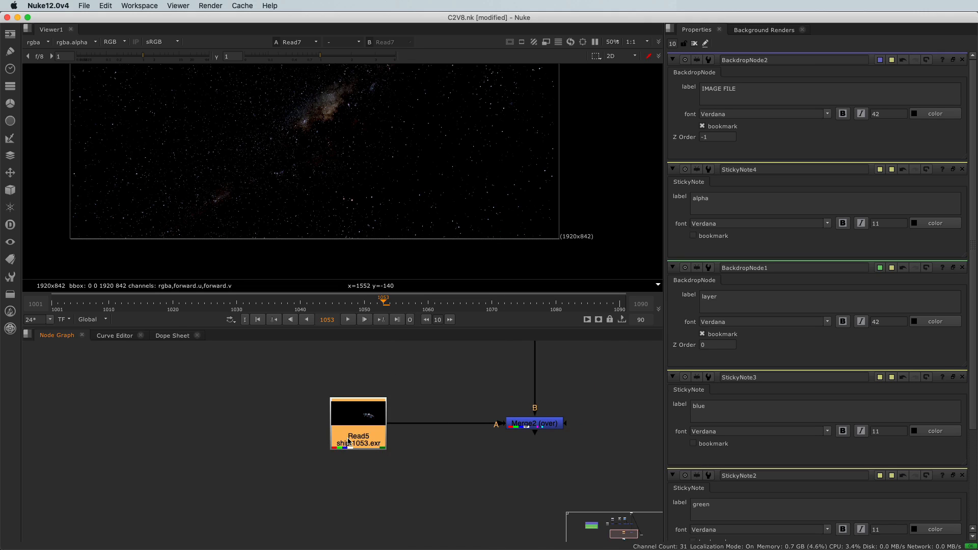
pyautogui.press('1')
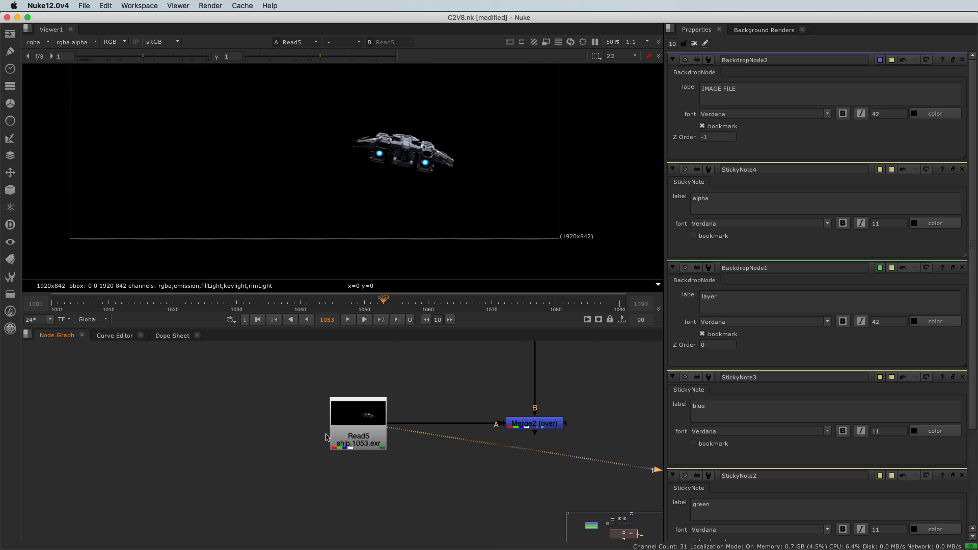
# Review the ship render's available layers, view its fillLight layer, and return the viewer to rgba
pyautogui.click(35, 42)
pyautogui.click(34, 47)
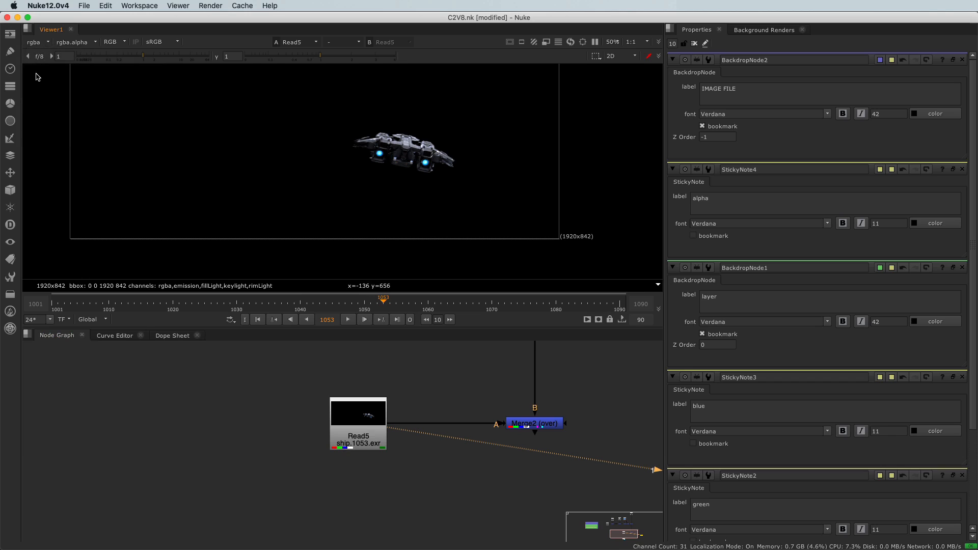
pyautogui.click(33, 44)
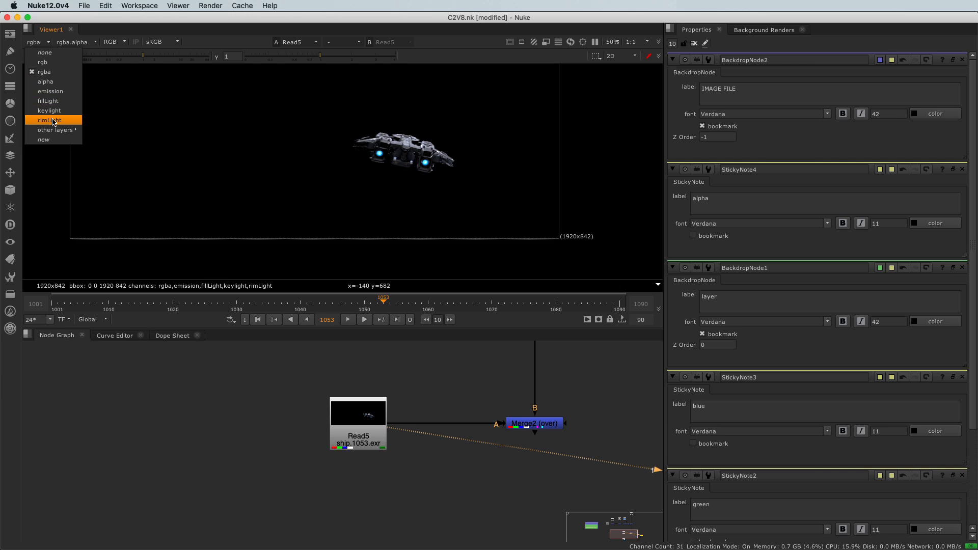
pyautogui.click(49, 102)
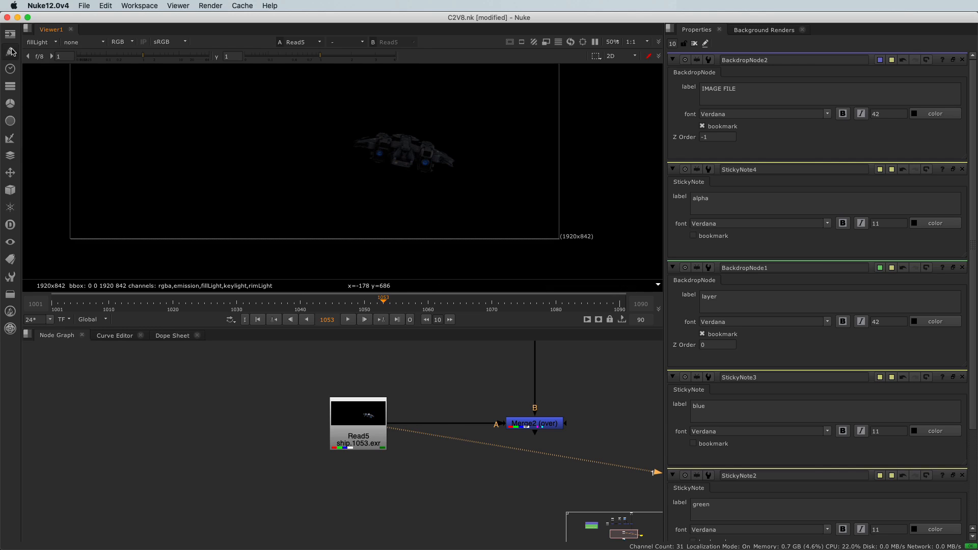
pyautogui.click(37, 43)
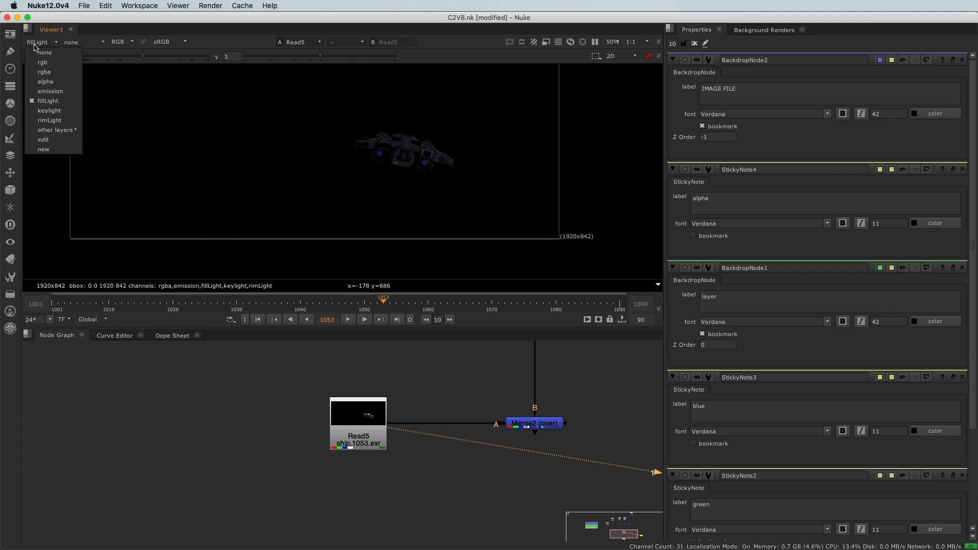
pyautogui.click(40, 72)
pyautogui.click(286, 478)
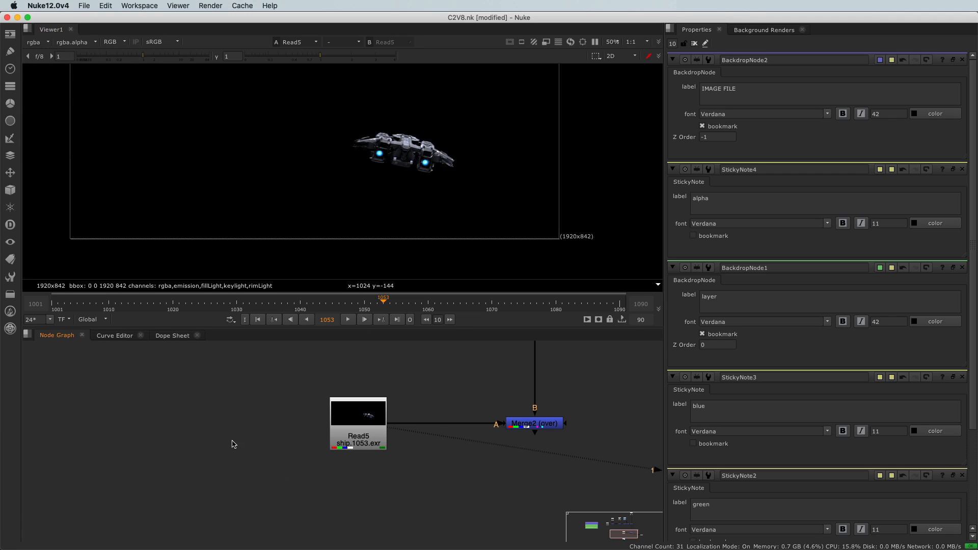
# Add a LayerContactSheet node below Read5 and connect its input to the ship render
pyautogui.click(11, 156)
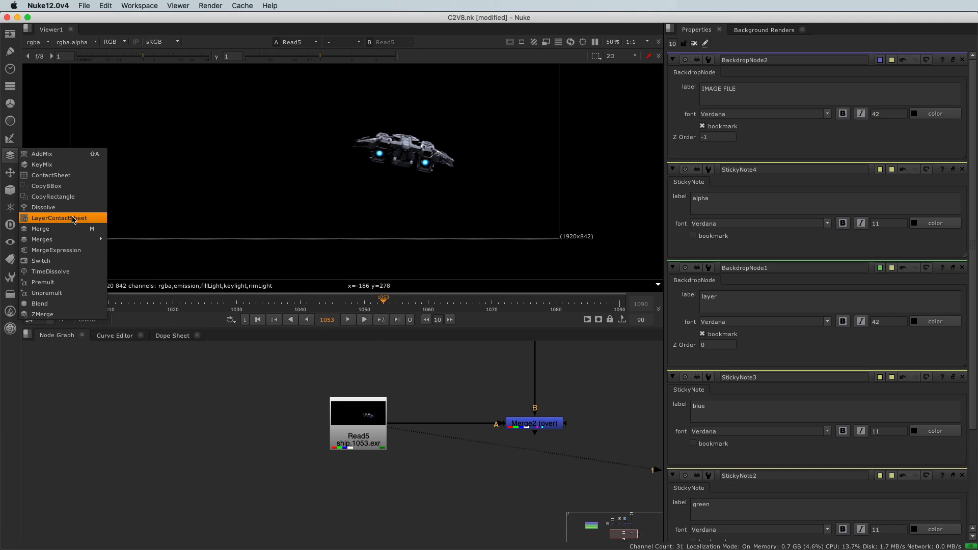
pyautogui.moveTo(68, 238)
pyautogui.click(70, 218)
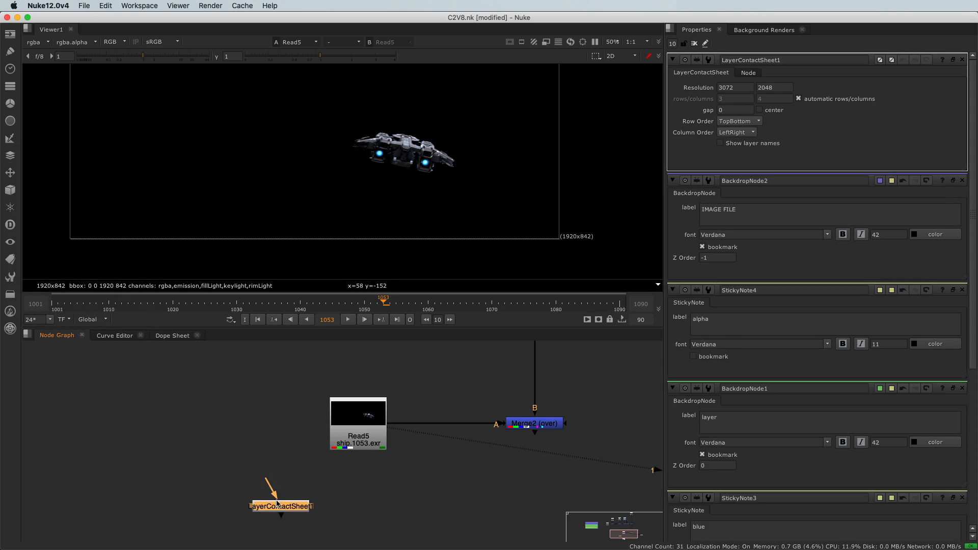
pyautogui.moveTo(269, 483); pyautogui.dragTo(347, 437)
pyautogui.moveTo(294, 507); pyautogui.dragTo(294, 499)
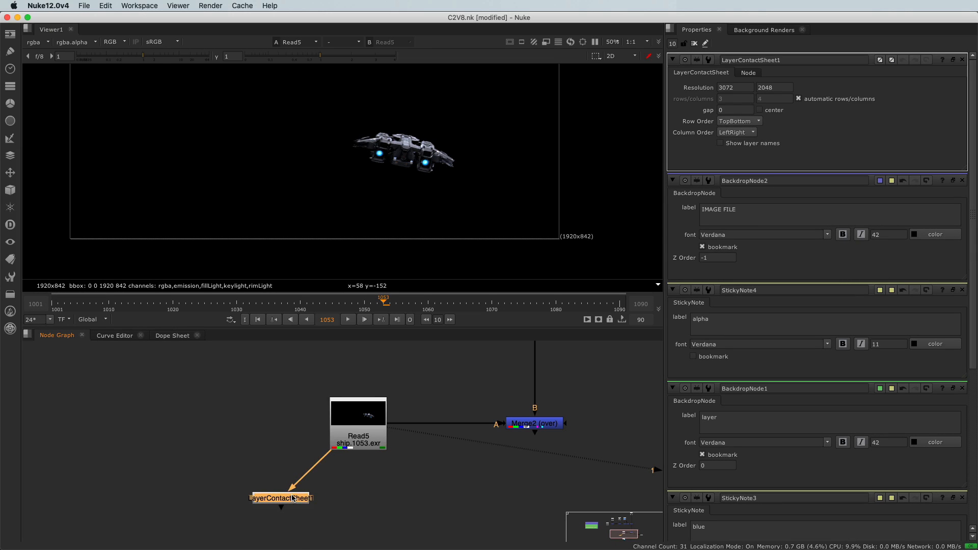
# Display the LayerContactSheet in the viewer with layer names shown and place the node under Read5
pyautogui.press('1')
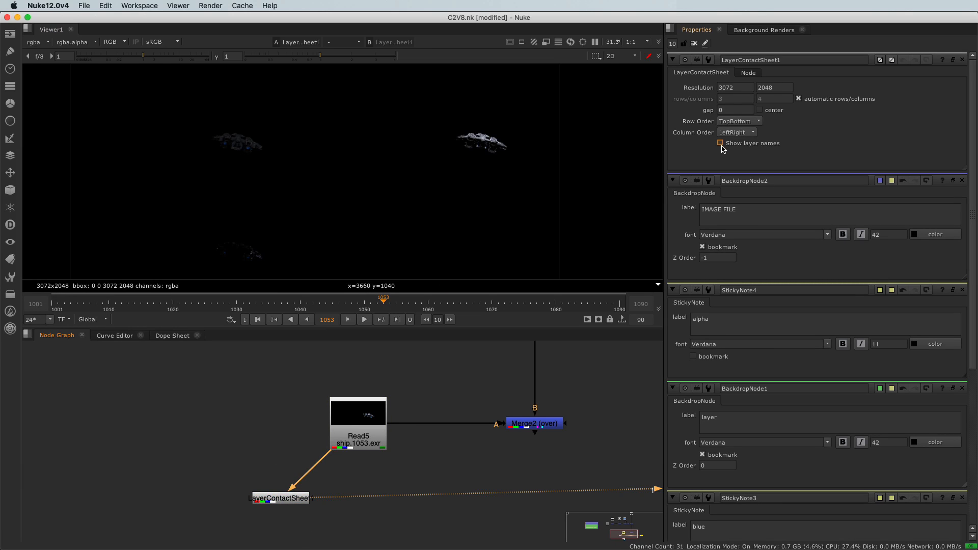
pyautogui.click(721, 143)
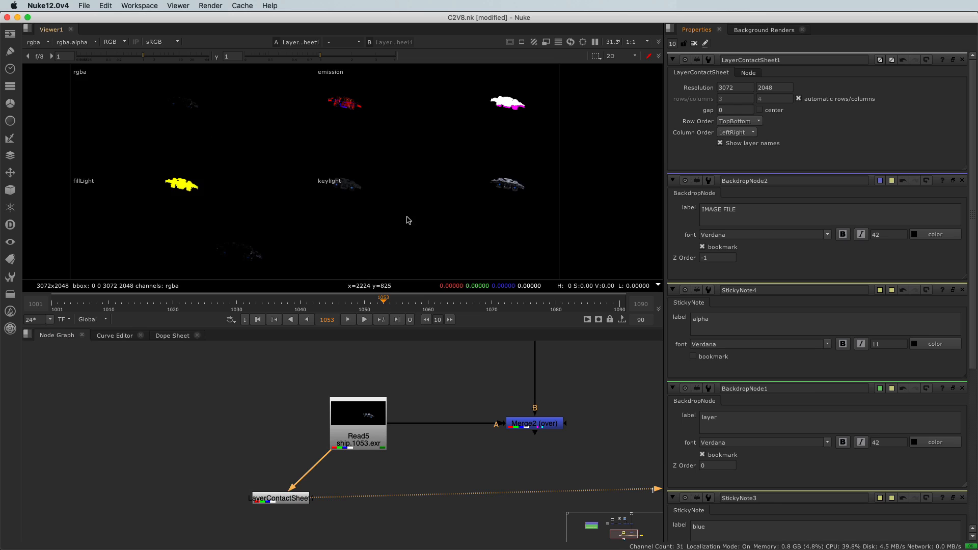
pyautogui.moveTo(300, 504); pyautogui.dragTo(347, 516)
# Reload the Read5 ship files and examine the complete layer contact sheet in the viewer
pyautogui.doubleClick(369, 441)
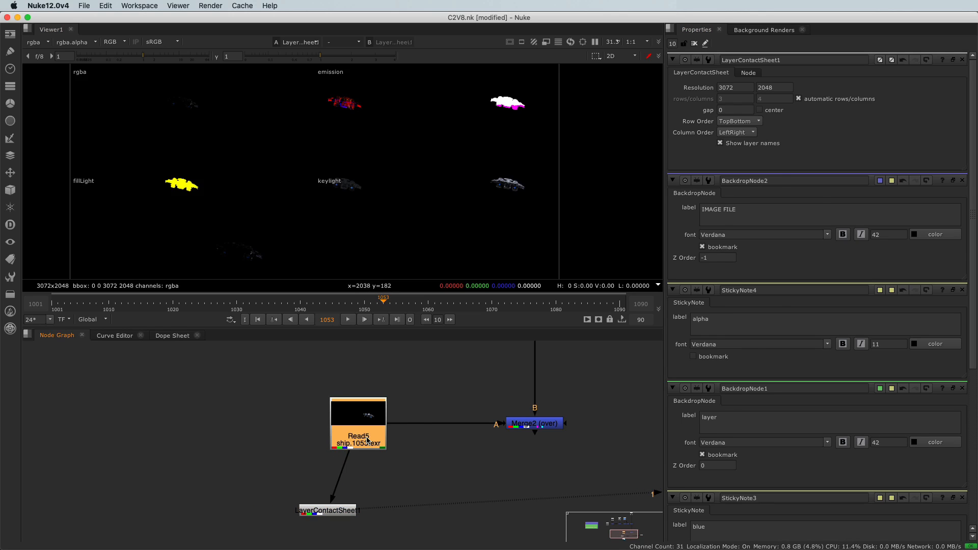
pyautogui.click(805, 180)
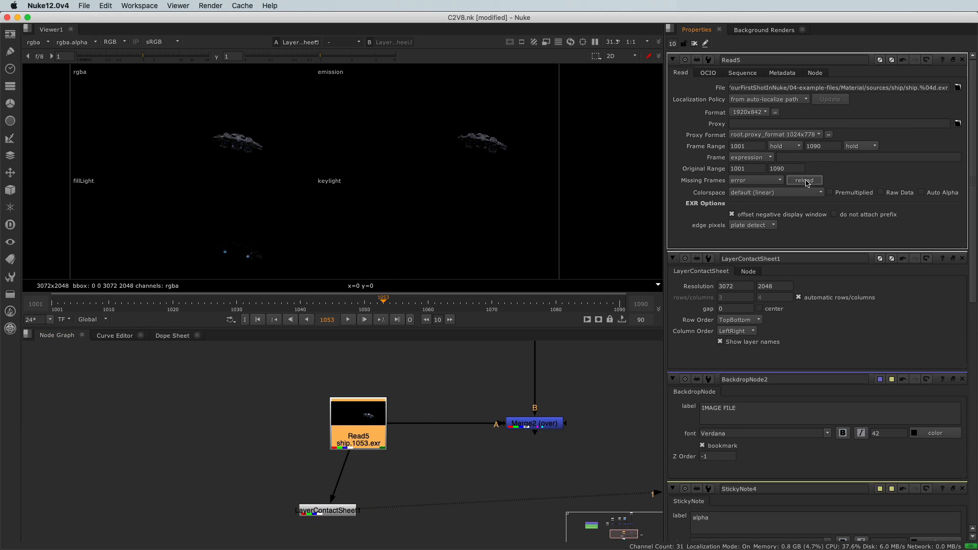
pyautogui.scroll(-5, 296, 183)
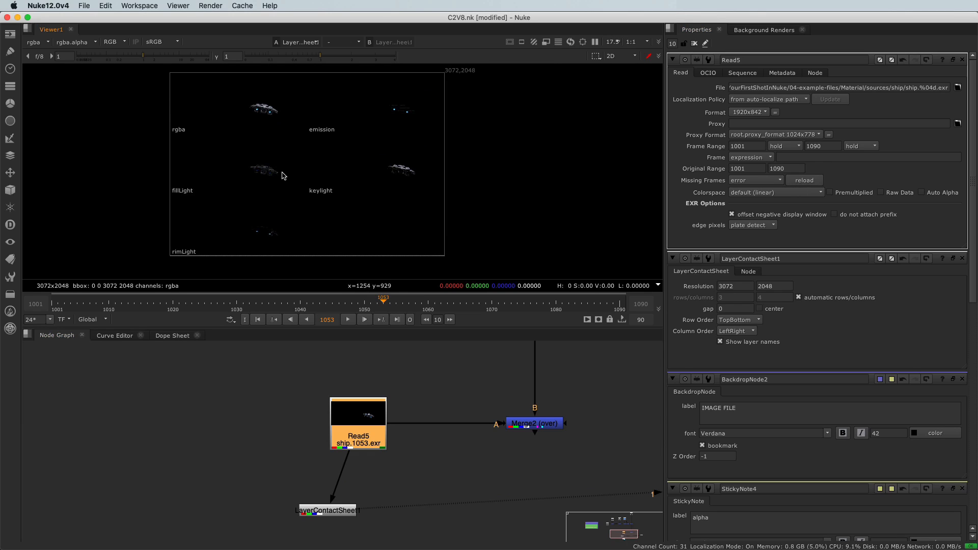
pyautogui.scroll(3, 280, 141)
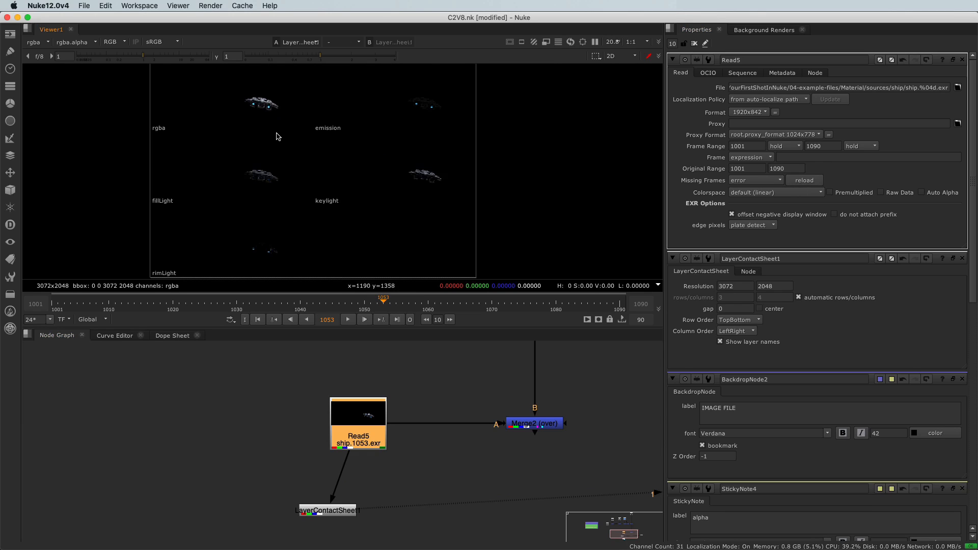
pyautogui.scroll(-1, 285, 145)
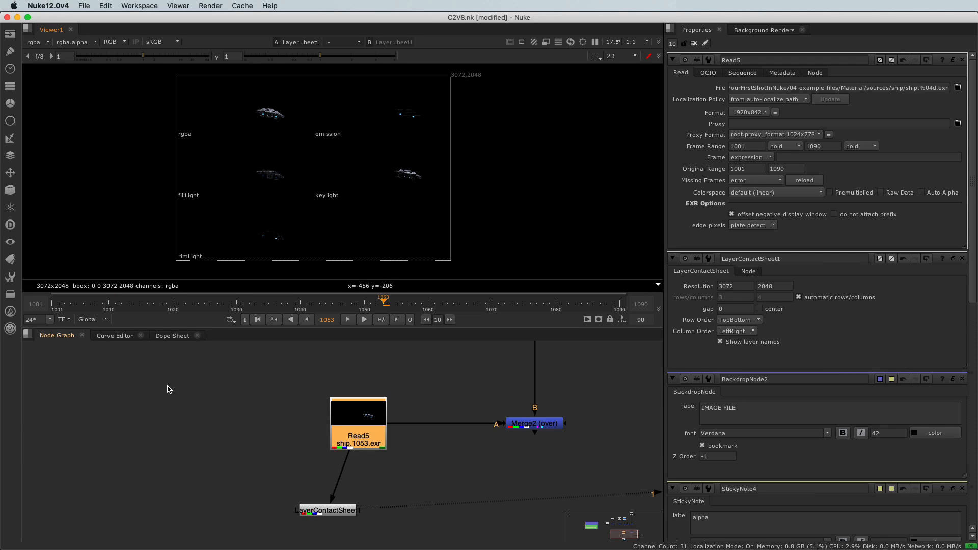
# Enlarge the IMAGE FILE backdrop downward to leave plenty of empty space below the layer backdrop
pyautogui.scroll(-8, 169, 390)
pyautogui.moveTo(60, 374); pyautogui.dragTo(234, 415, button='middle')
pyautogui.scroll(2, 233, 415)
pyautogui.scroll(5, 234, 414)
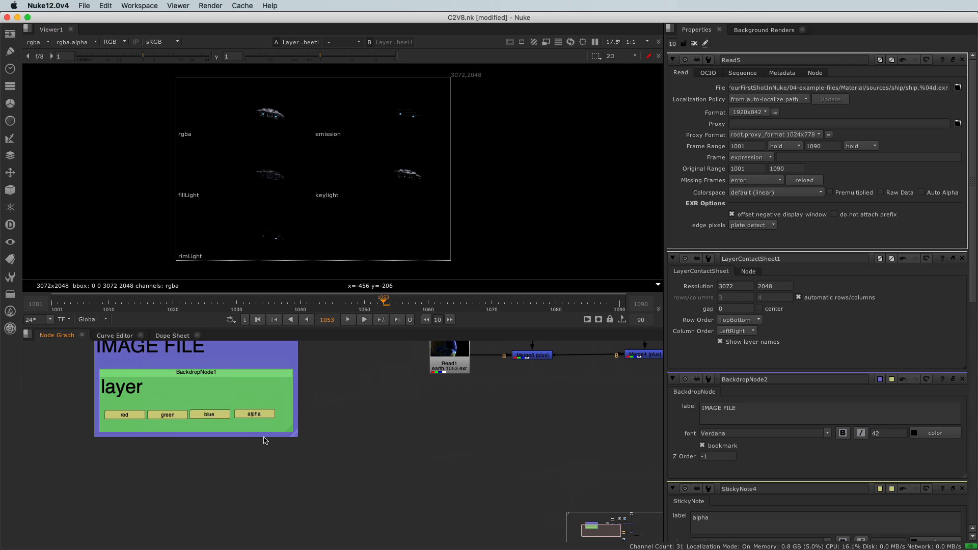
pyautogui.moveTo(295, 443); pyautogui.dragTo(318, 529)
pyautogui.moveTo(318, 529); pyautogui.dragTo(323, 431, button='middle')
pyautogui.moveTo(322, 431); pyautogui.dragTo(317, 544)
pyautogui.moveTo(317, 544); pyautogui.dragTo(311, 435, button='middle')
pyautogui.moveTo(310, 436); pyautogui.dragTo(306, 437)
pyautogui.scroll(-6, 274, 431)
pyautogui.scroll(5, 255, 425)
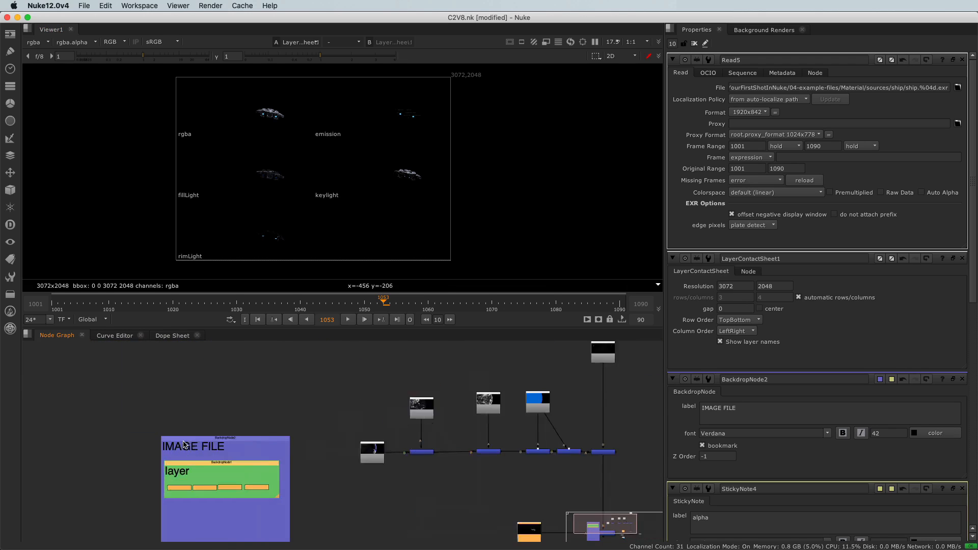
# Change the outer backdrop's label to "IMAGE FILE/ EXR"
pyautogui.doubleClick(262, 426)
pyautogui.click(785, 90)
pyautogui.write('/ EXR')
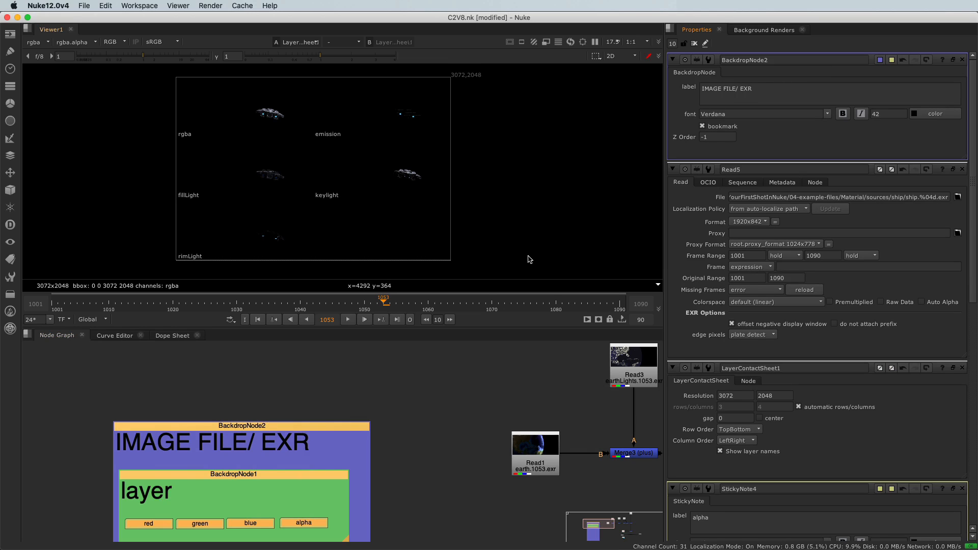
# Paste two copies of the layer backdrop with its channel notes and stack them below the original inside the IMAGE FILE/ EXR backdrop
pyautogui.moveTo(260, 394); pyautogui.dragTo(260, 244, button='middle')
pyautogui.scroll(-5, 244, 376)
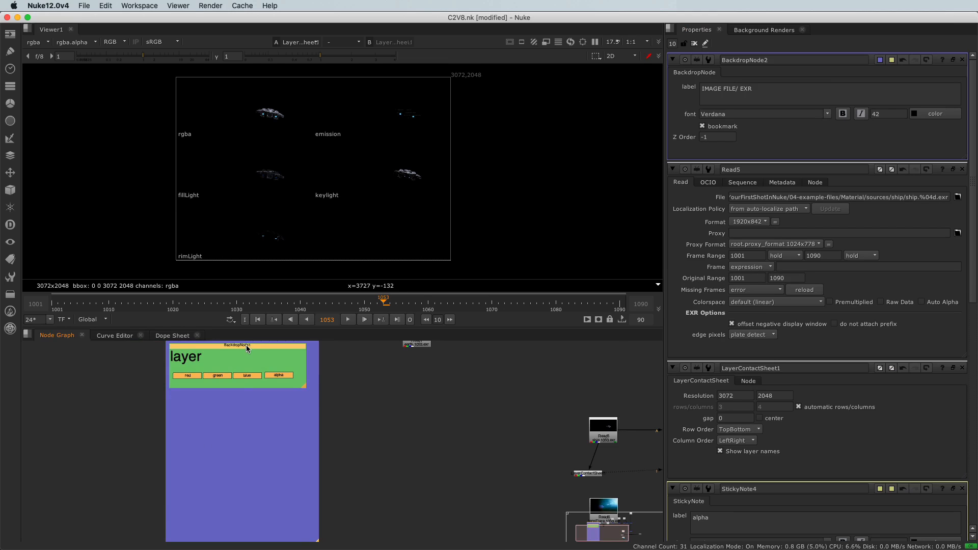
pyautogui.hotkey('ctrl', 'v')
pyautogui.hotkey('ctrl', 'v')
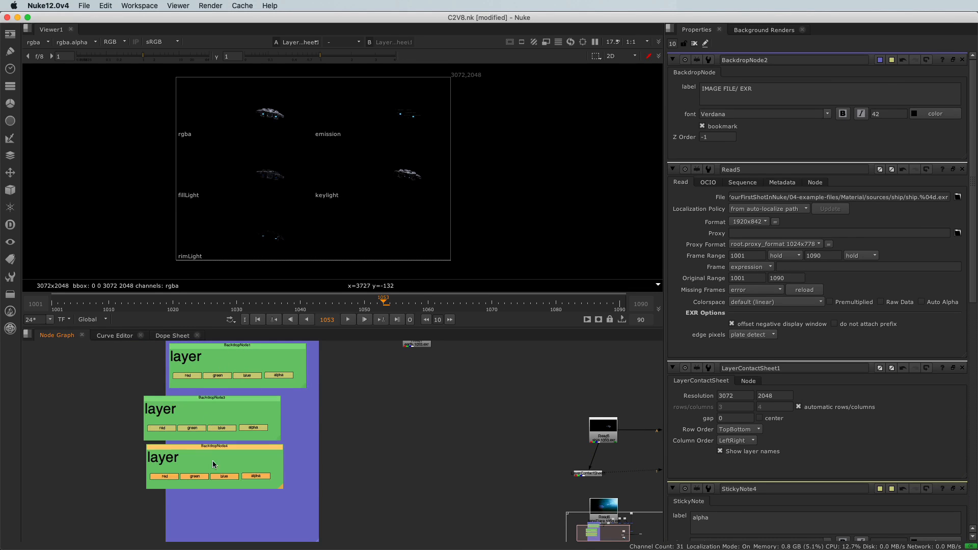
pyautogui.moveTo(217, 458); pyautogui.dragTo(207, 431, button='middle')
pyautogui.moveTo(214, 427); pyautogui.dragTo(239, 450)
pyautogui.moveTo(207, 395); pyautogui.dragTo(238, 402)
pyautogui.moveTo(239, 402); pyautogui.dragTo(241, 457, button='middle')
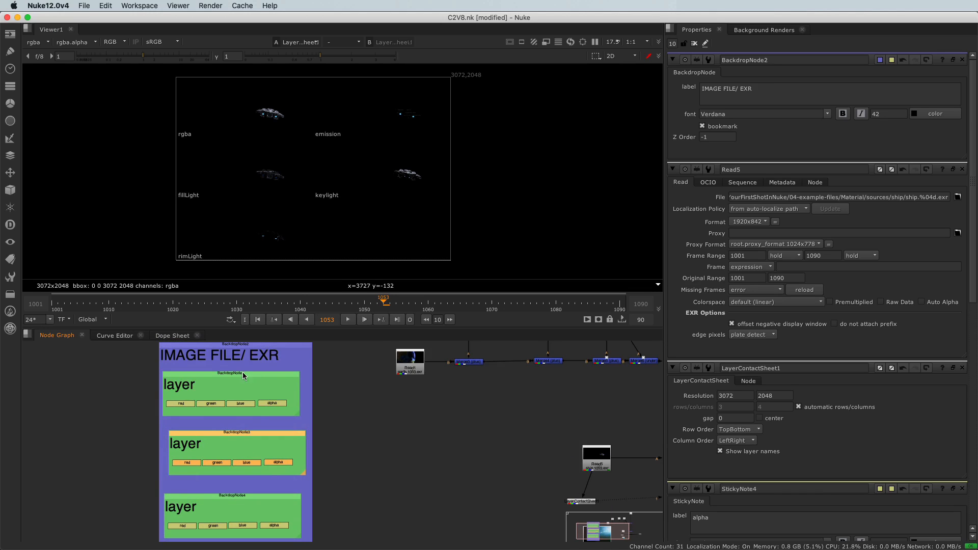
# Change the label of the uppermost layer backdrop to "RGBA"
pyautogui.moveTo(235, 417); pyautogui.dragTo(229, 388, button='middle')
pyautogui.scroll(-2, 229, 388)
pyautogui.scroll(-1, 228, 388)
pyautogui.scroll(1, 205, 370)
pyautogui.scroll(3, 193, 357)
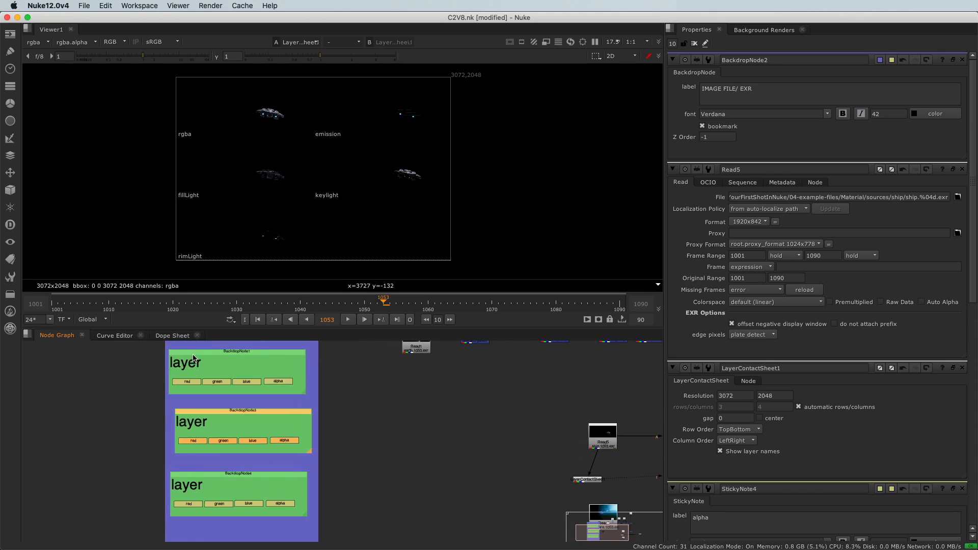
pyautogui.doubleClick(194, 352)
pyautogui.click(731, 89)
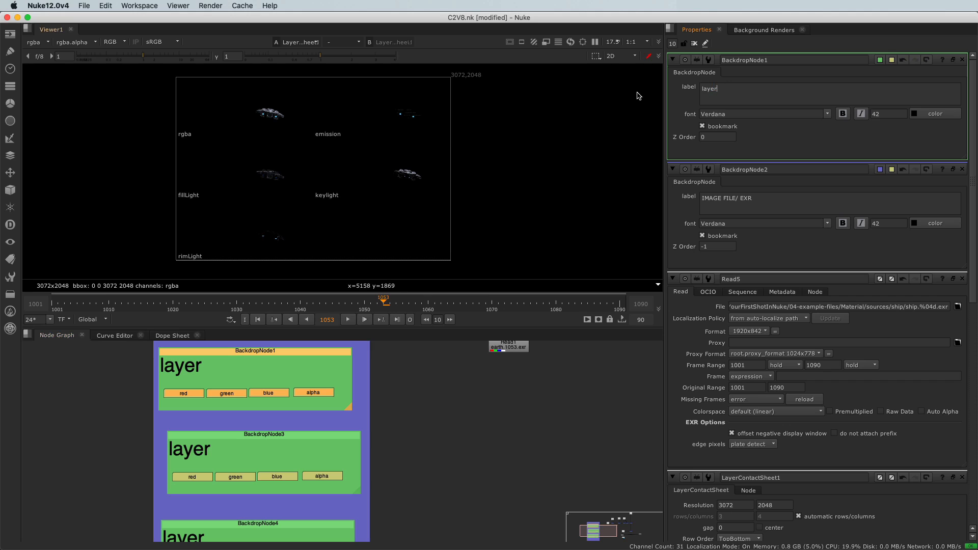
pyautogui.moveTo(733, 90); pyautogui.dragTo(674, 69)
pyautogui.write('RGBA')
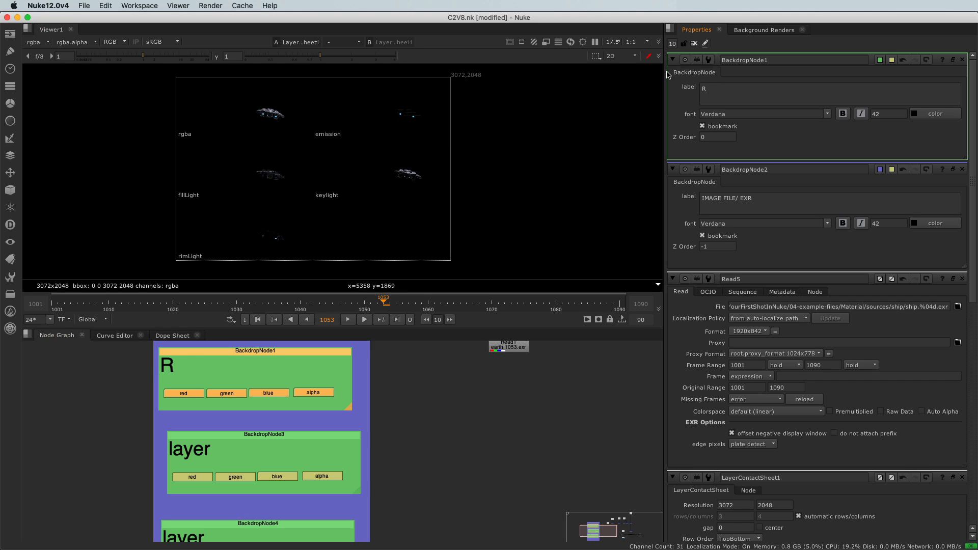
pyautogui.click(396, 419)
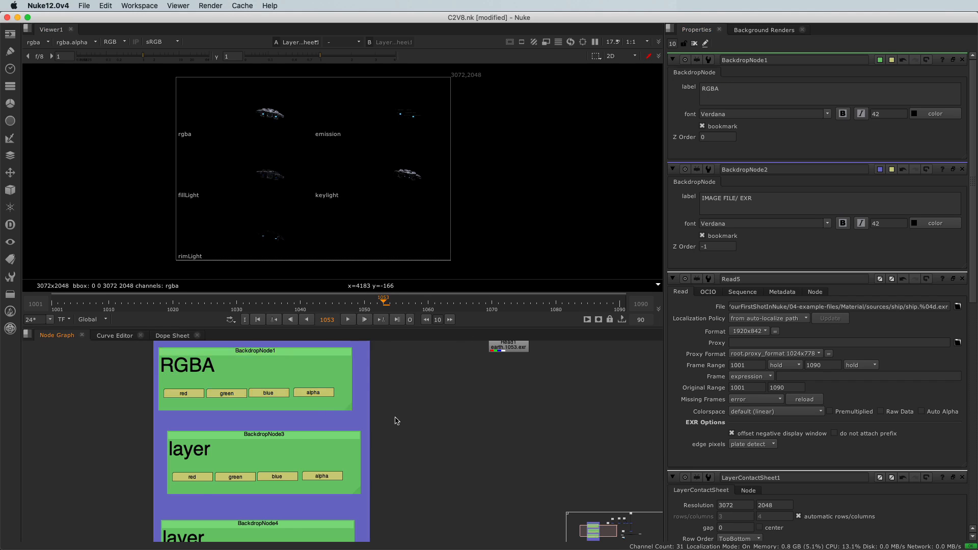
# Move the LayerContactSheet node beside Read5 toward the viewer and shift Read6 farther down to clear space under Read5
pyautogui.scroll(-4, 398, 433)
pyautogui.scroll(2, 402, 451)
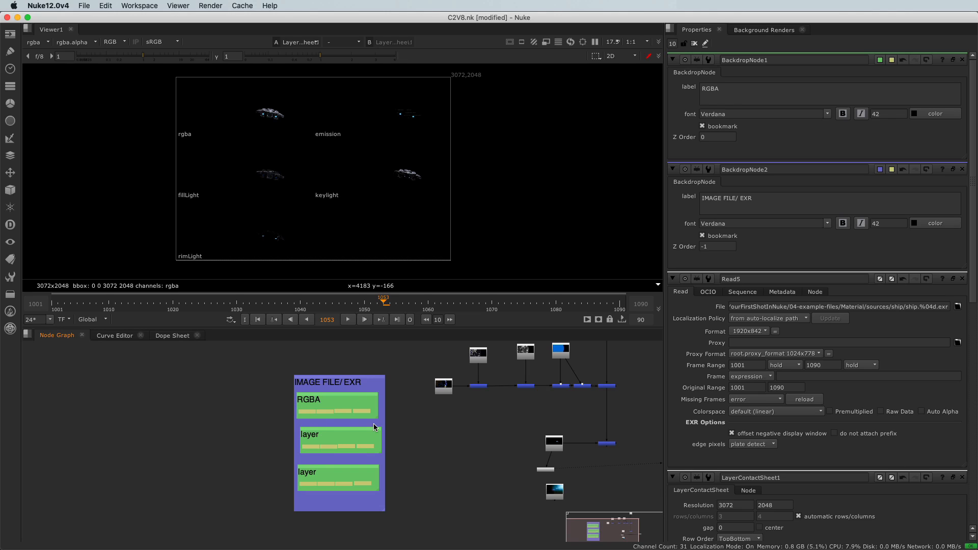
pyautogui.moveTo(466, 468); pyautogui.dragTo(407, 452, button='middle')
pyautogui.scroll(7, 469, 454)
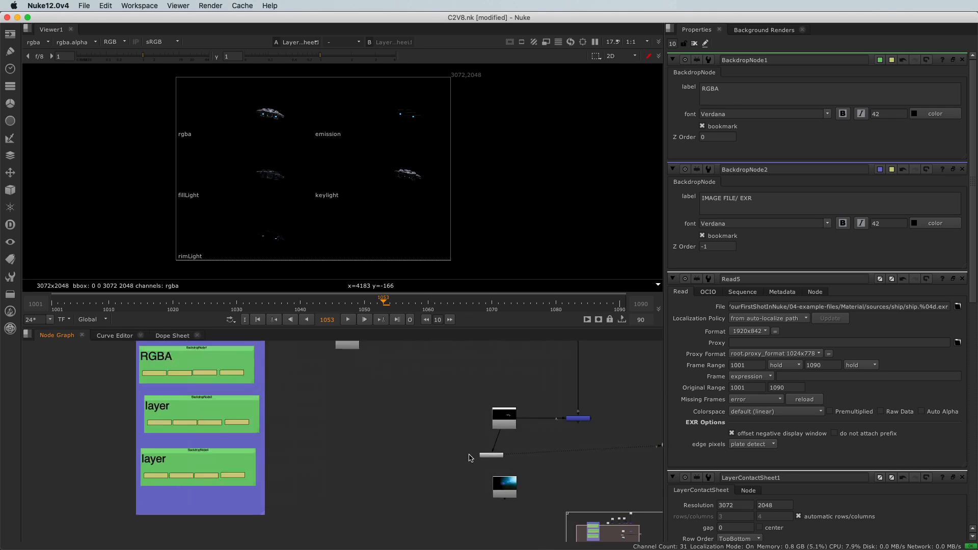
pyautogui.moveTo(494, 461); pyautogui.dragTo(473, 450)
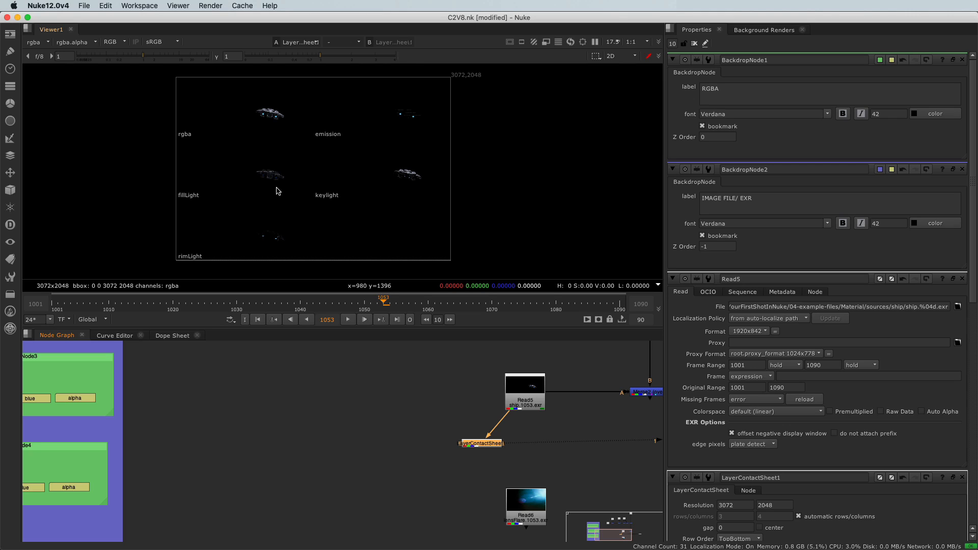
pyautogui.moveTo(464, 470); pyautogui.dragTo(284, 441, button='middle')
pyautogui.click(283, 442)
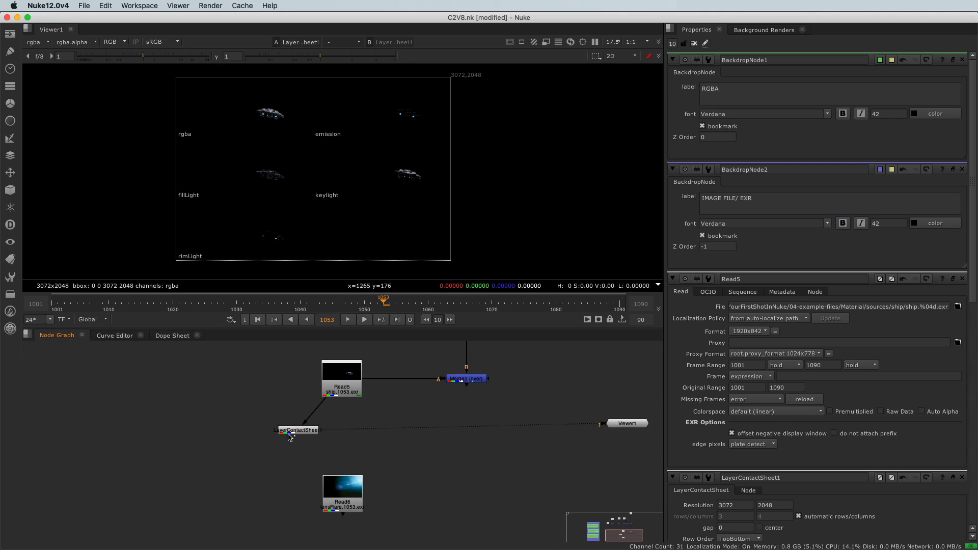
pyautogui.moveTo(301, 431); pyautogui.dragTo(435, 424)
pyautogui.click(303, 430)
pyautogui.moveTo(325, 483); pyautogui.dragTo(327, 548)
pyautogui.moveTo(285, 499)
pyautogui.mouseDown(button='middle')
pyautogui.moveTo(296, 488)
pyautogui.moveTo(296, 501)
pyautogui.mouseUp(button='middle')
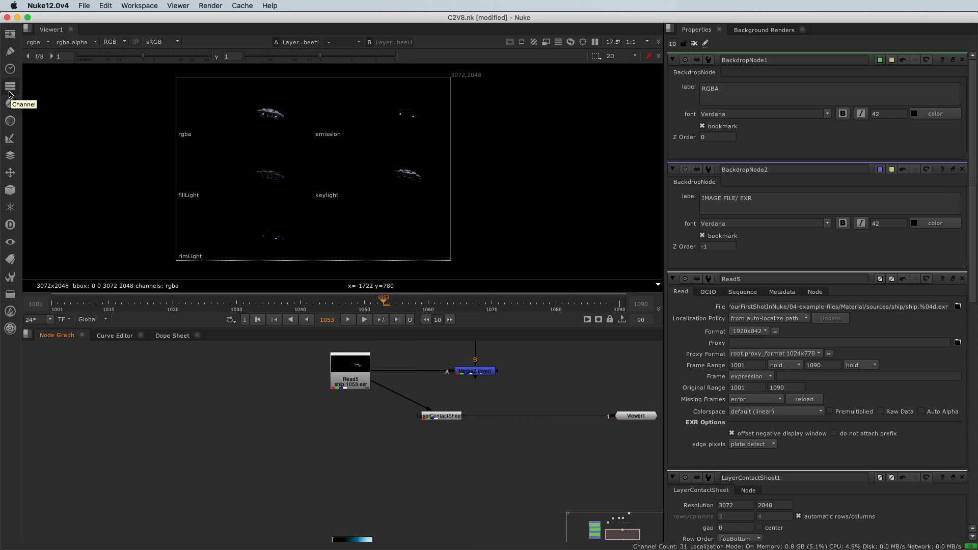
# Add a Shuffle node below Read5 and connect its input to the ship render
pyautogui.click(10, 91)
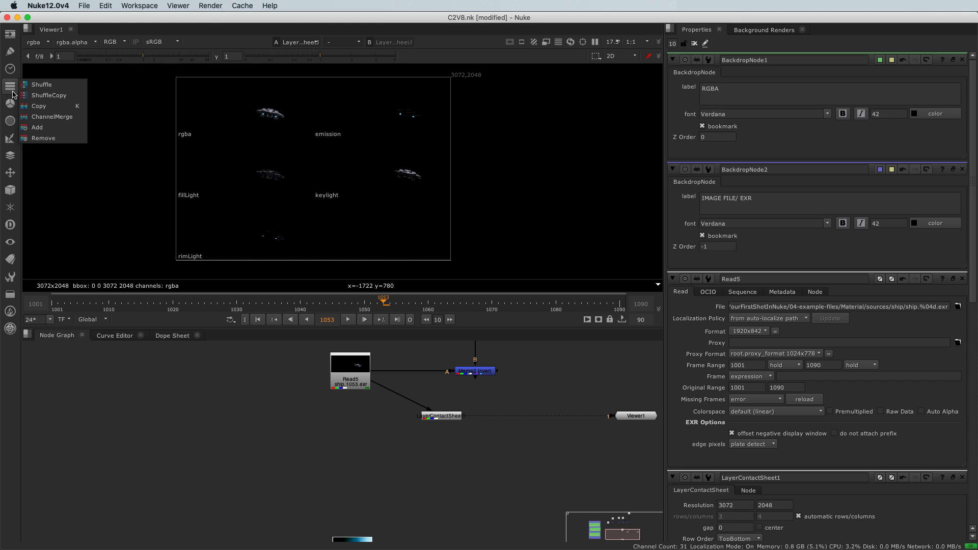
pyautogui.click(31, 86)
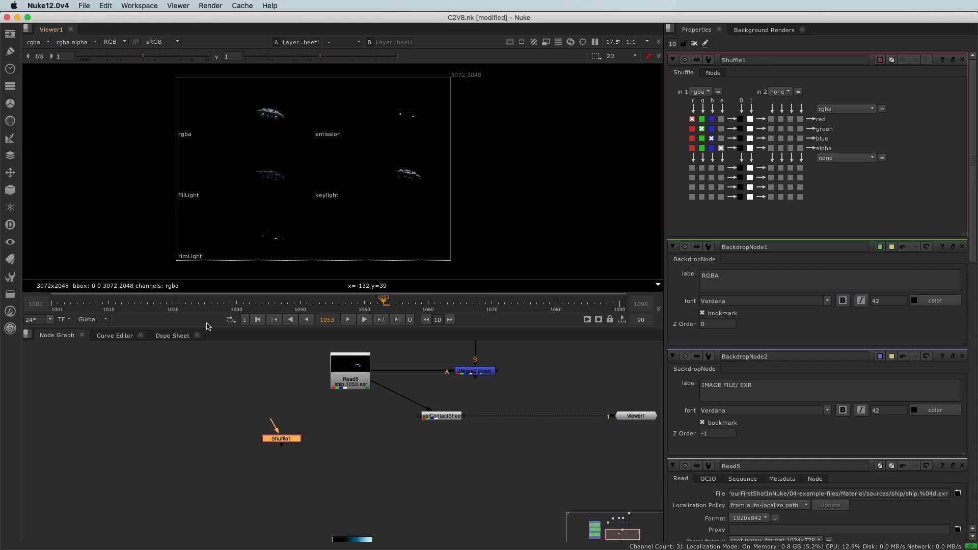
pyautogui.moveTo(281, 432); pyautogui.dragTo(329, 386)
pyautogui.moveTo(286, 441); pyautogui.dragTo(283, 429)
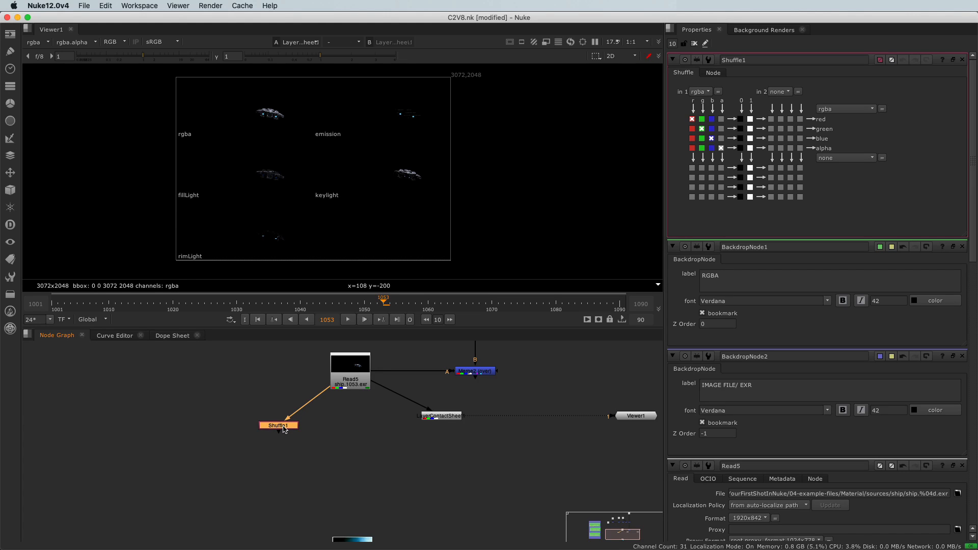
# Set the Shuffle node's in 1 to the emission layer and display the node in the viewer
pyautogui.click(697, 95)
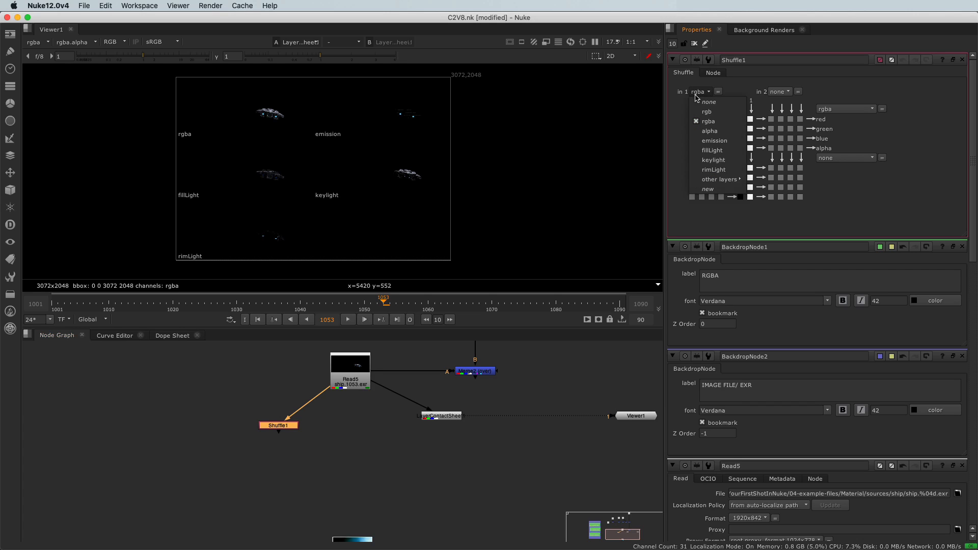
pyautogui.click(706, 142)
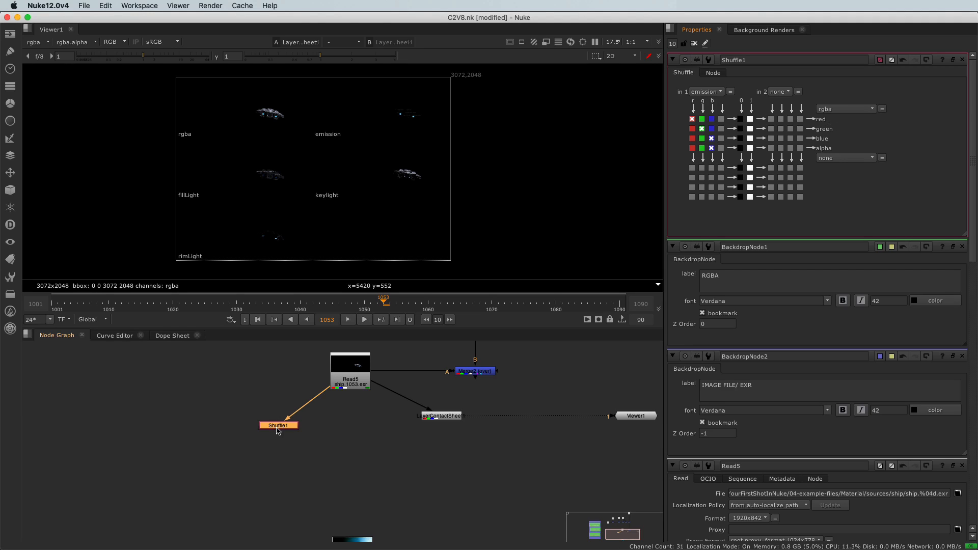
pyautogui.moveTo(278, 431); pyautogui.dragTo(270, 429)
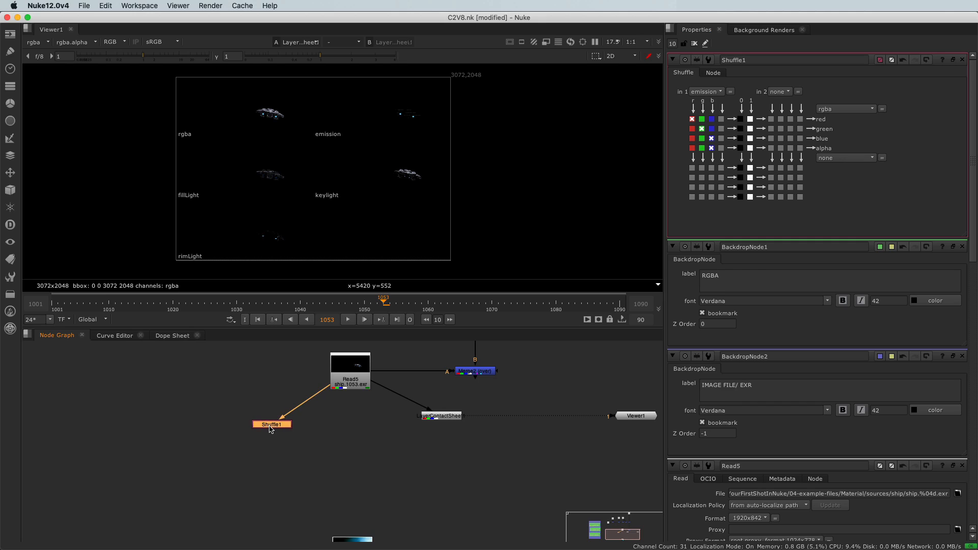
pyautogui.press('1')
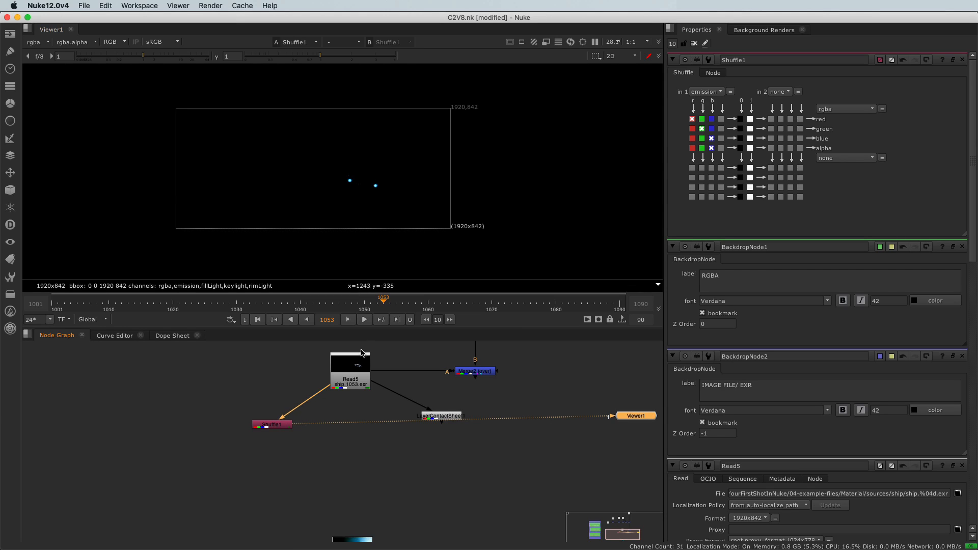
# Move Shuffle1 farther out, copy it, and paste a second Shuffle connected to Read5
pyautogui.click(359, 381)
pyautogui.moveTo(272, 428); pyautogui.dragTo(235, 442)
pyautogui.click(344, 381)
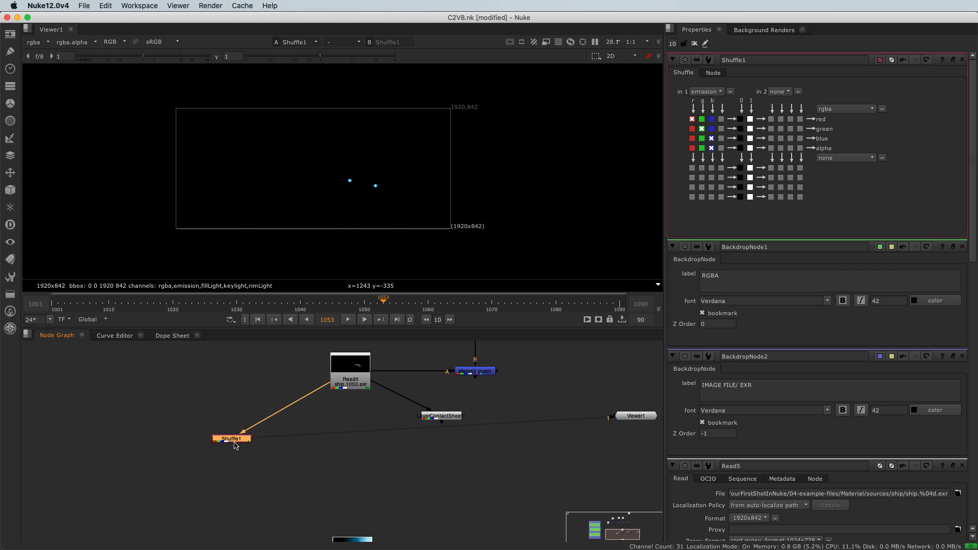
pyautogui.click(276, 458)
pyautogui.press('super+c')
pyautogui.click(496, 286)
pyautogui.moveTo(196, 408); pyautogui.dragTo(339, 387)
pyautogui.click(309, 459)
pyautogui.press('super+v')
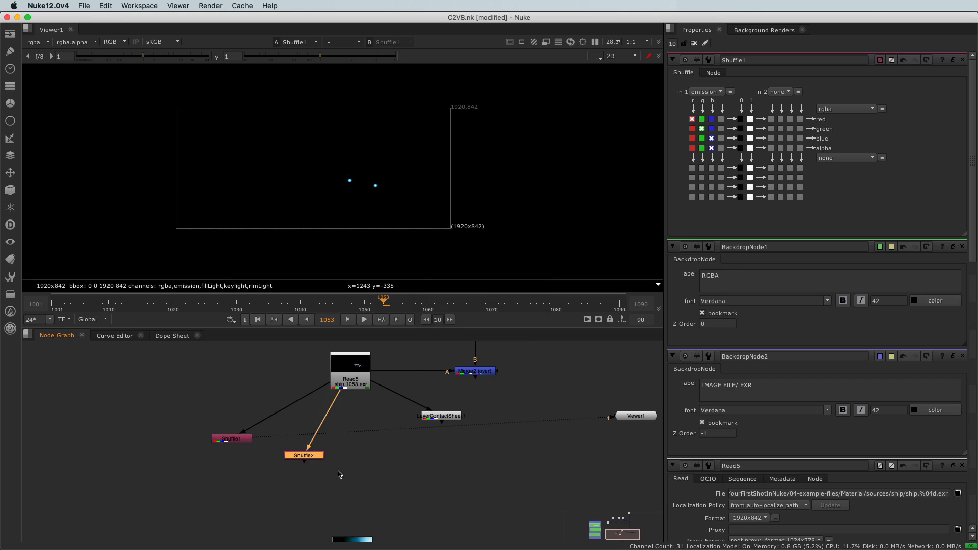
# Set Shuffle2's in 1 to the fillLight layer and display it in the viewer
pyautogui.doubleClick(315, 455)
pyautogui.click(712, 93)
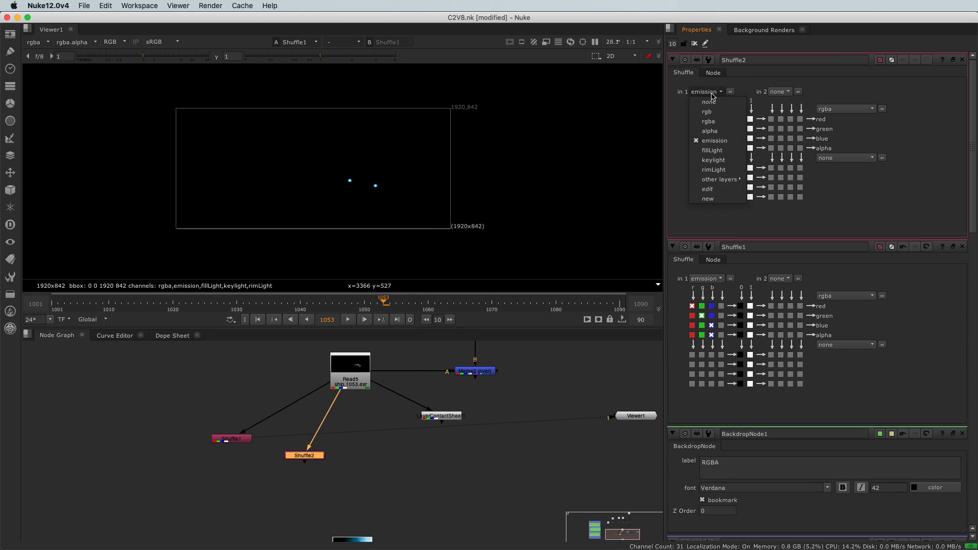
pyautogui.click(714, 152)
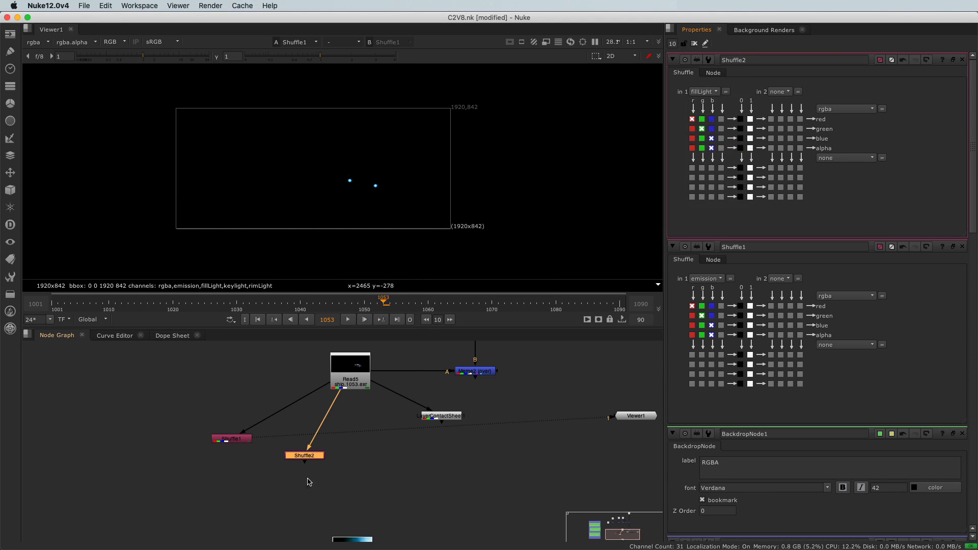
pyautogui.moveTo(310, 459); pyautogui.dragTo(296, 451)
pyautogui.press('1')
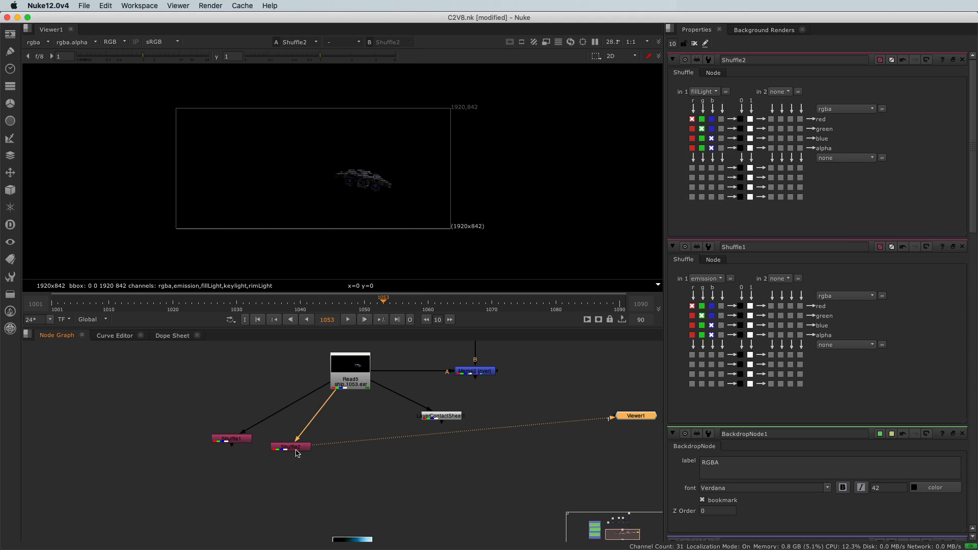
# Move the LayerContactSheet node out of the way and paste a third Shuffle connected to Read5
pyautogui.moveTo(432, 415); pyautogui.dragTo(589, 390)
pyautogui.moveTo(323, 434); pyautogui.dragTo(264, 460)
pyautogui.press('super+v')
pyautogui.moveTo(337, 450); pyautogui.dragTo(347, 386)
# Set Shuffle3's in 1 to the keylight layer and display it in the viewer
pyautogui.doubleClick(344, 466)
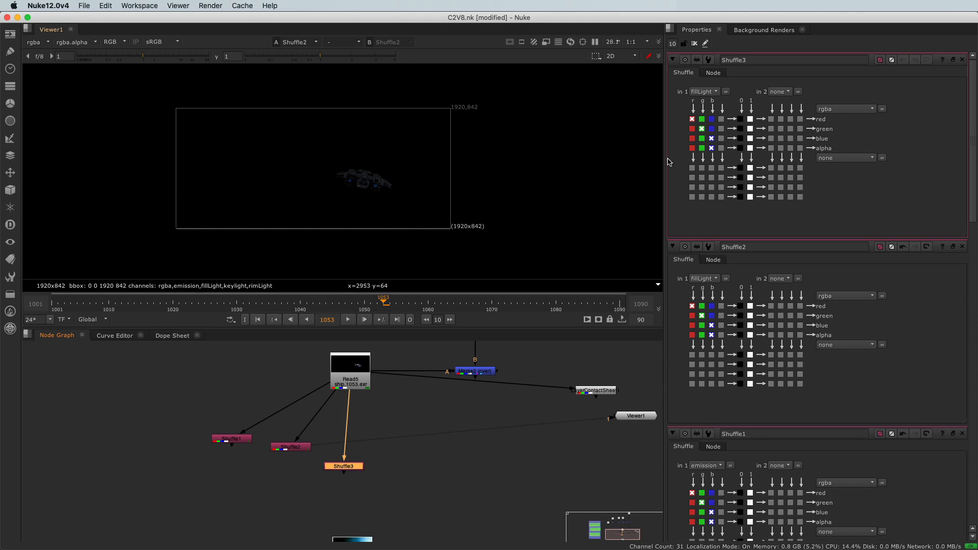
pyautogui.click(705, 92)
pyautogui.click(712, 160)
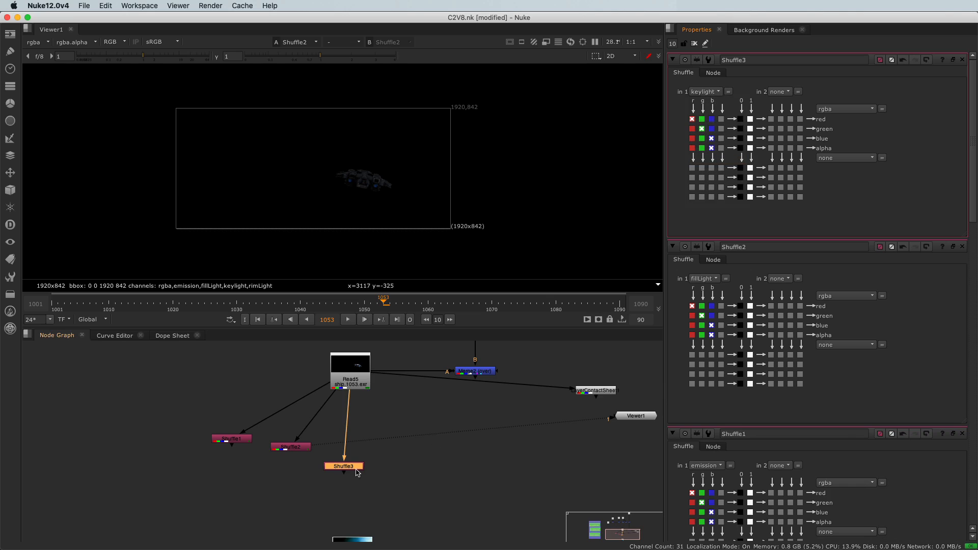
pyautogui.moveTo(355, 470); pyautogui.dragTo(358, 470)
pyautogui.press('1')
# Paste a fourth Shuffle beside the others and connect its input to Read5
pyautogui.click(415, 441)
pyautogui.press('super+v')
pyautogui.moveTo(408, 426); pyautogui.dragTo(351, 380)
# Set Shuffle4's in 1 to the rimLight layer and display it in the viewer
pyautogui.doubleClick(416, 443)
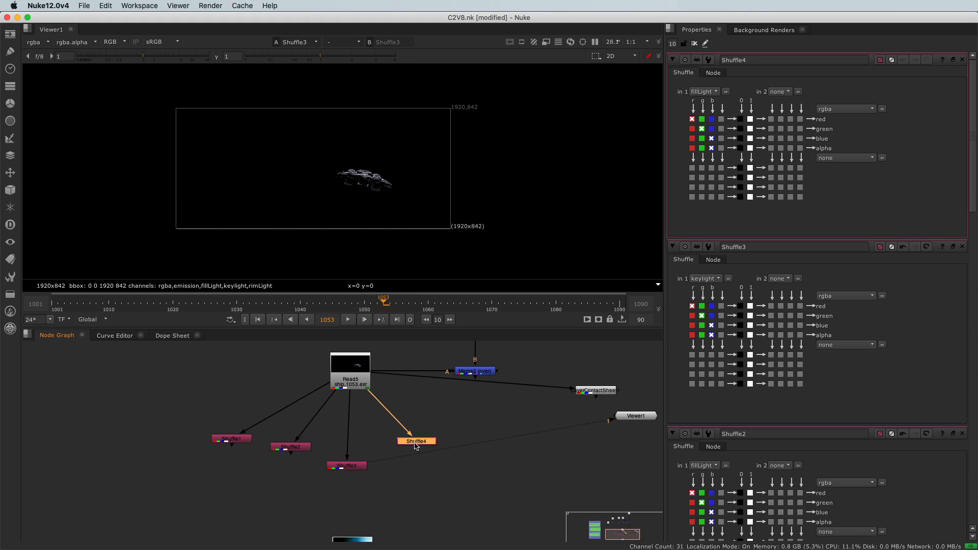
pyautogui.click(712, 92)
pyautogui.click(713, 170)
pyautogui.click(432, 474)
pyautogui.click(423, 445)
pyautogui.press('1')
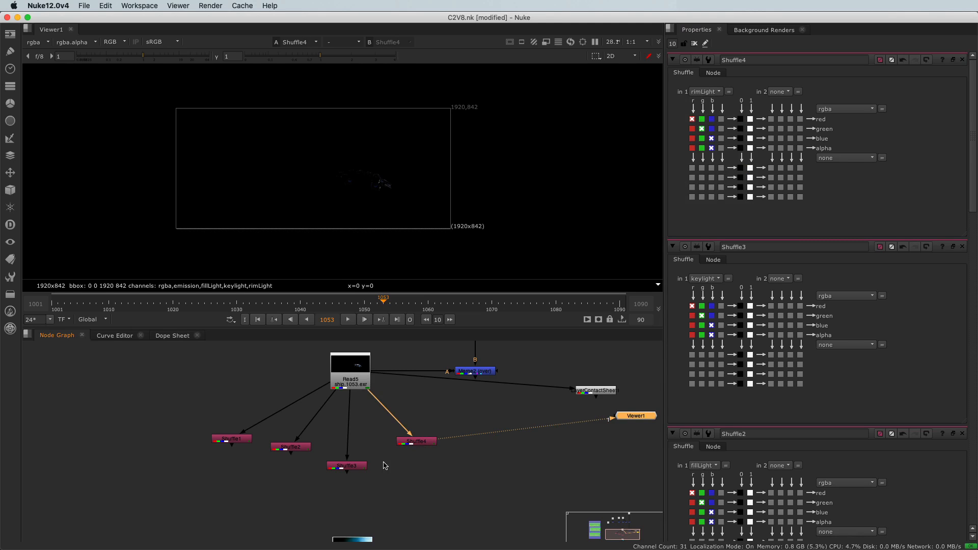
# Line up the Shuffle nodes in a row below Read5, raising Shuffle3 level with Shuffle2
pyautogui.moveTo(360, 469); pyautogui.dragTo(371, 449)
pyautogui.click(301, 455)
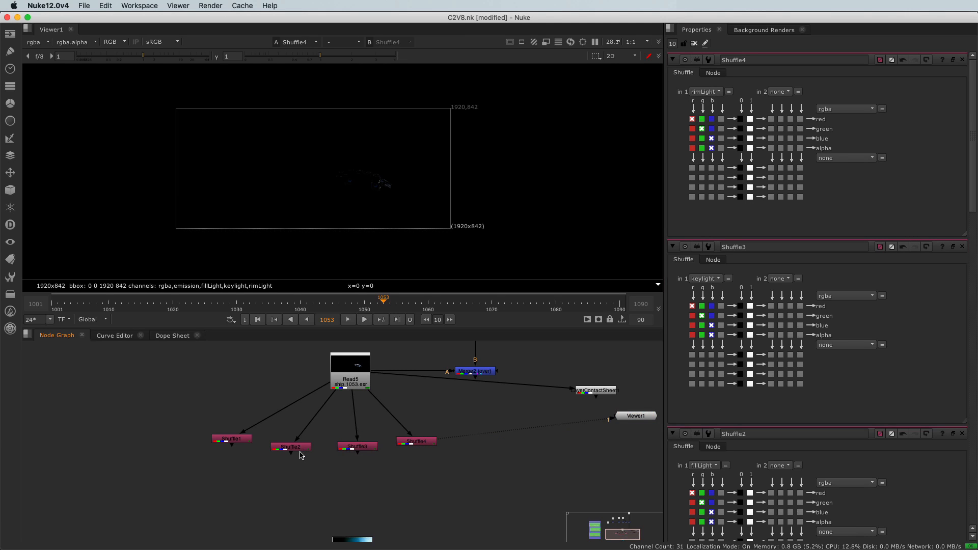